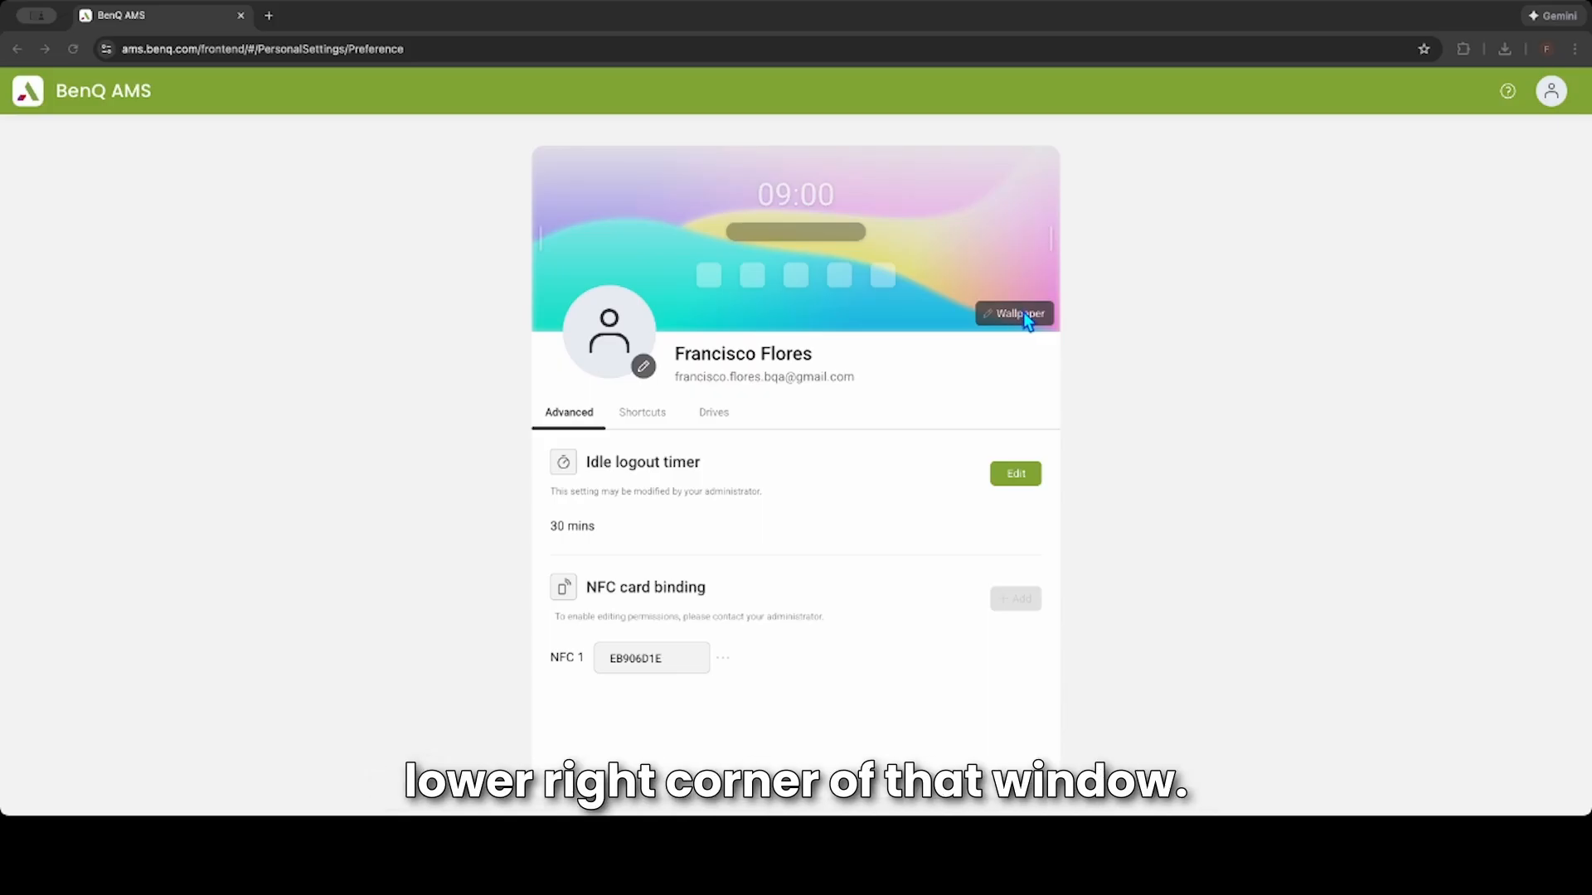
Upload beach scene.jpg from Downloads as the wallpaper, shift the image slightly upward in the crop, and save it.
{"action": "left_click", "coordinate": [1025, 315]}
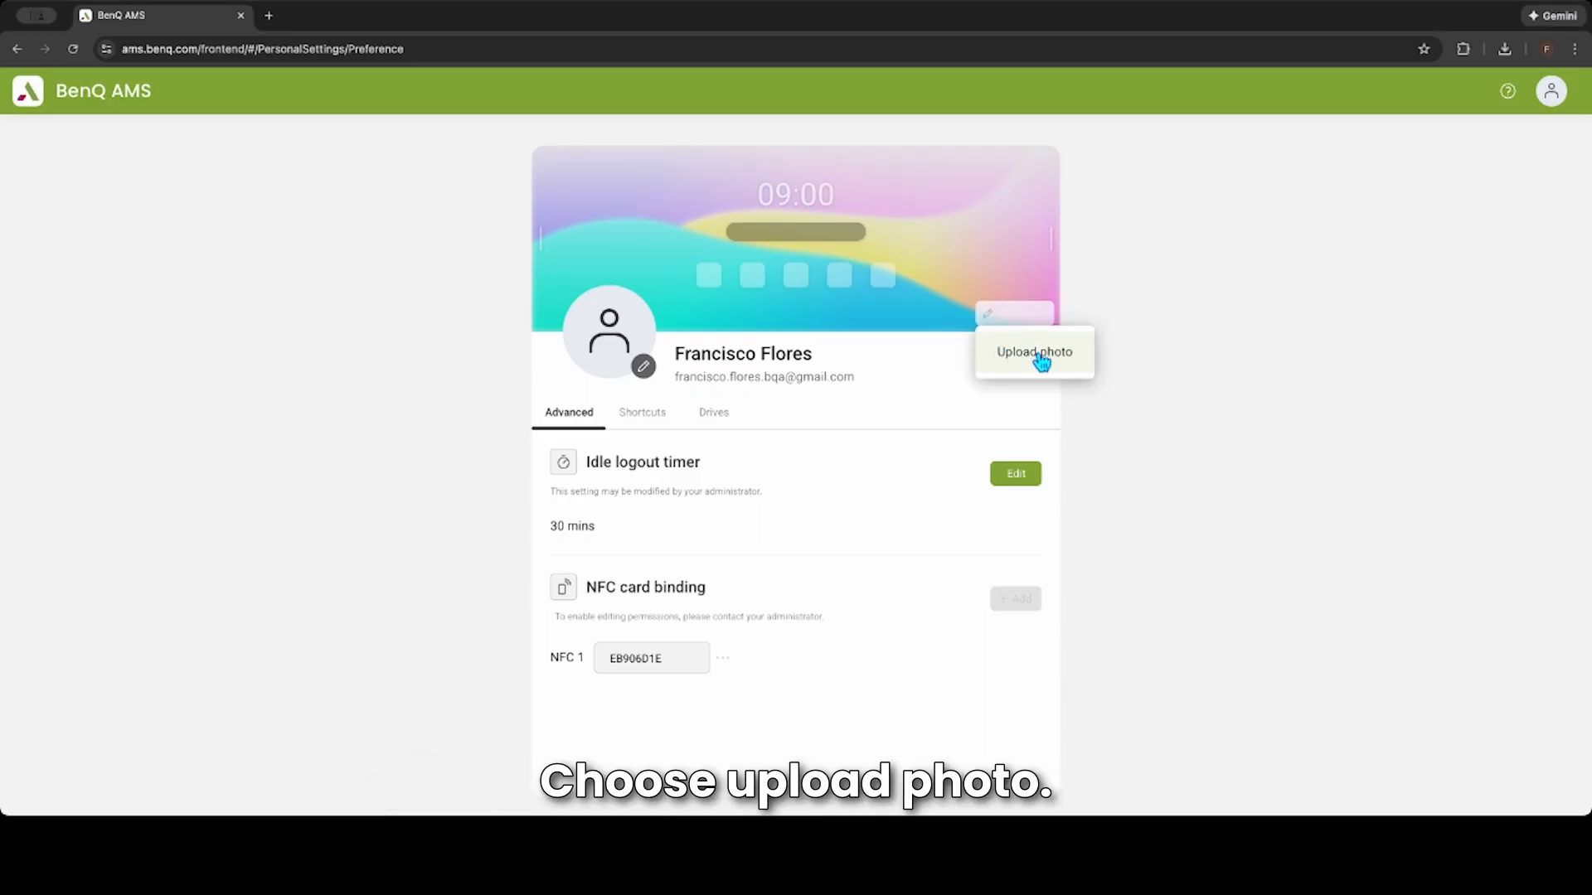
{"action": "left_click", "coordinate": [1034, 358]}
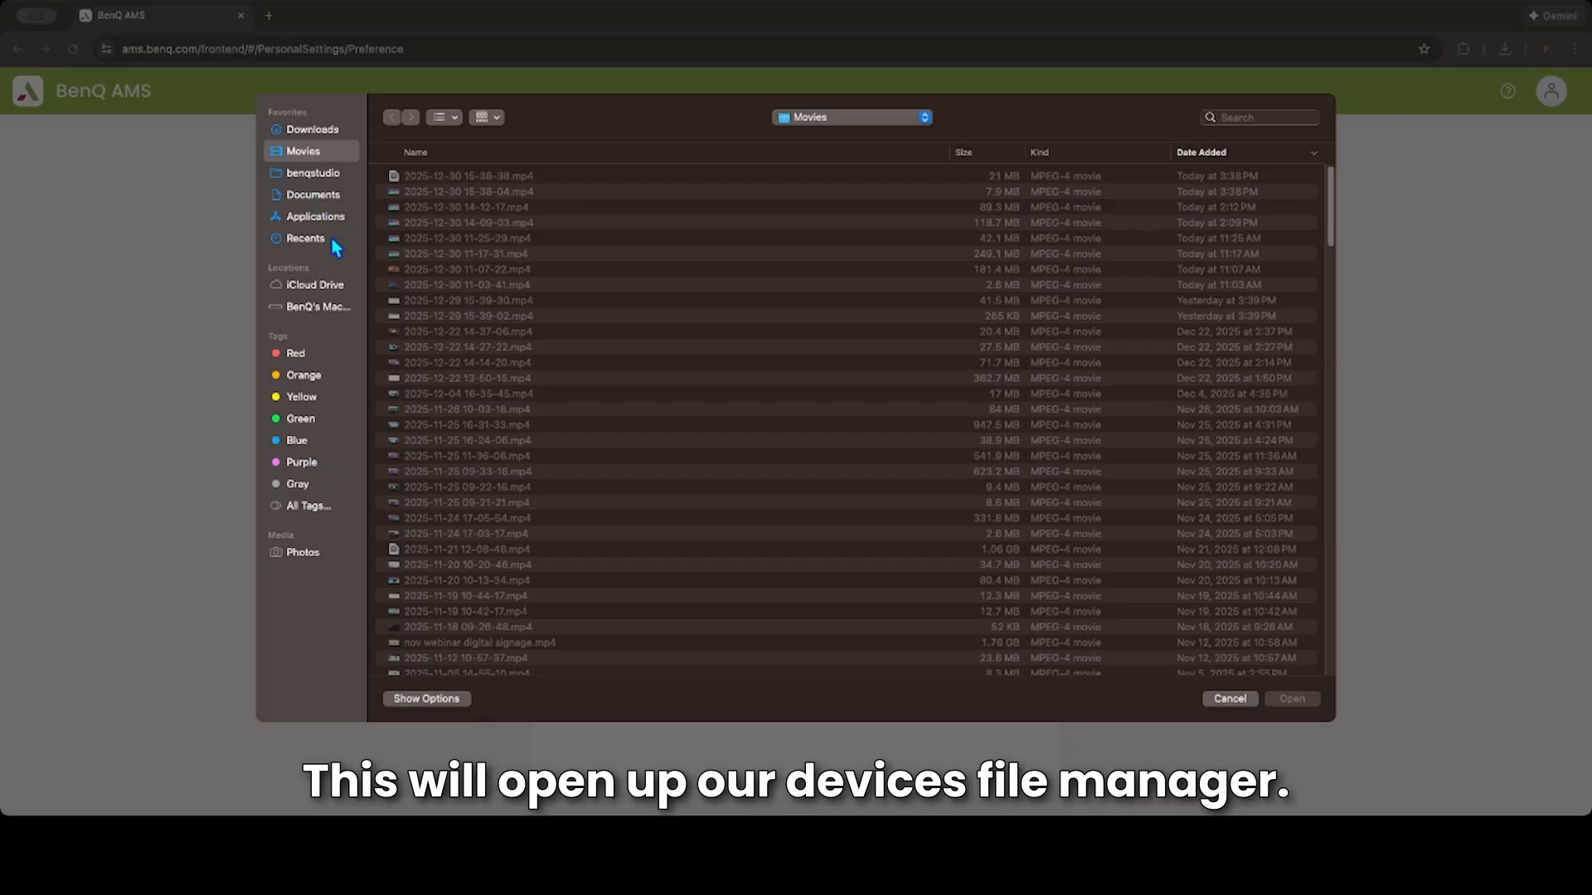
{"action": "left_click", "coordinate": [312, 129]}
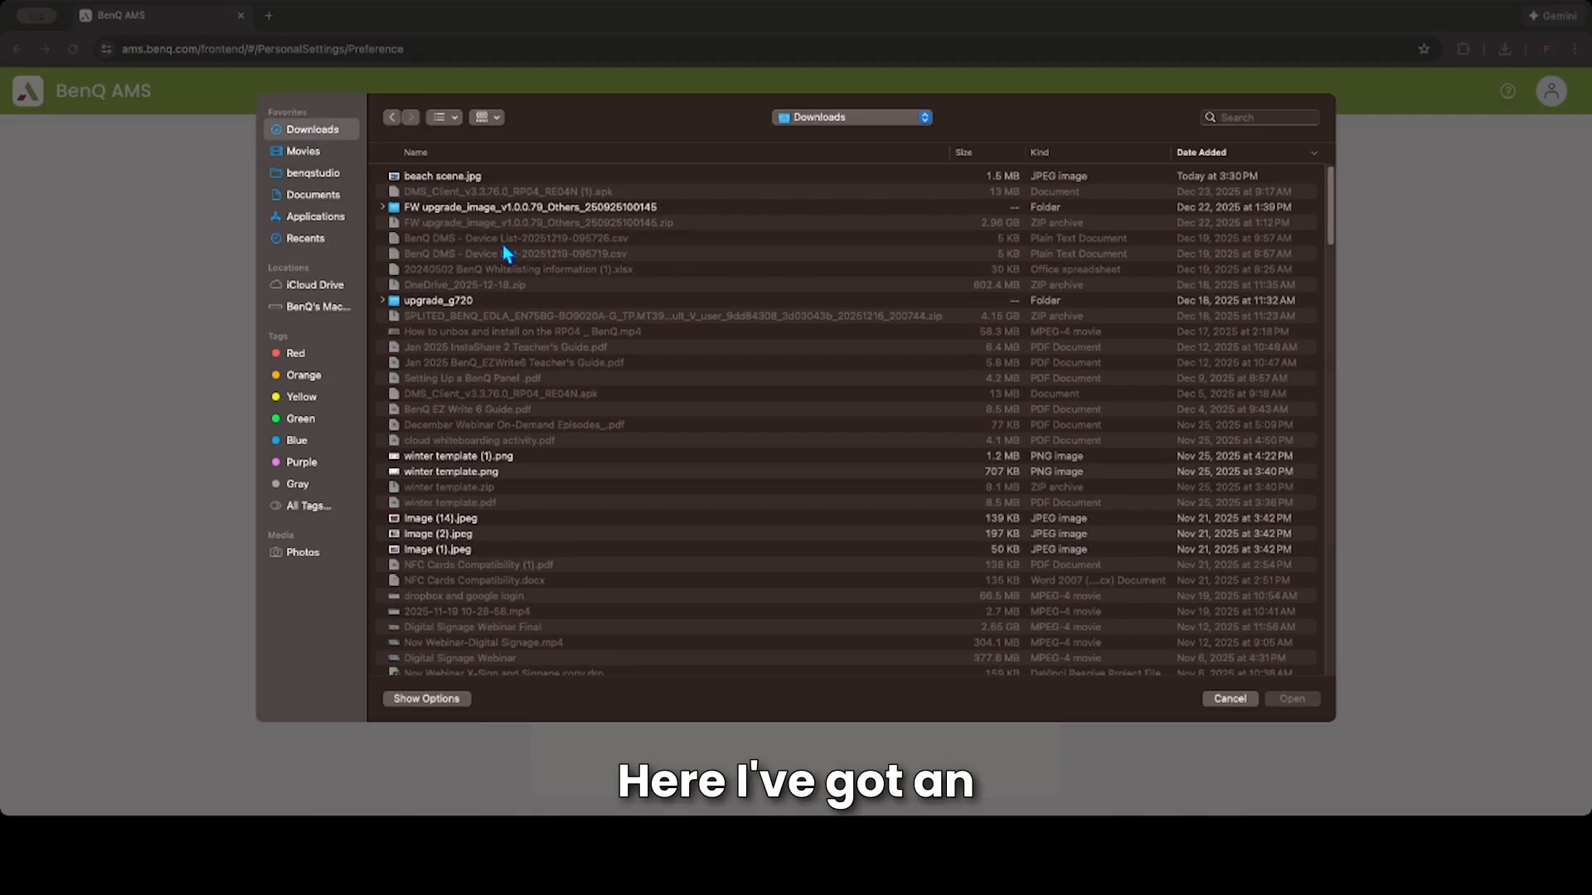
{"action": "left_click", "coordinate": [478, 175]}
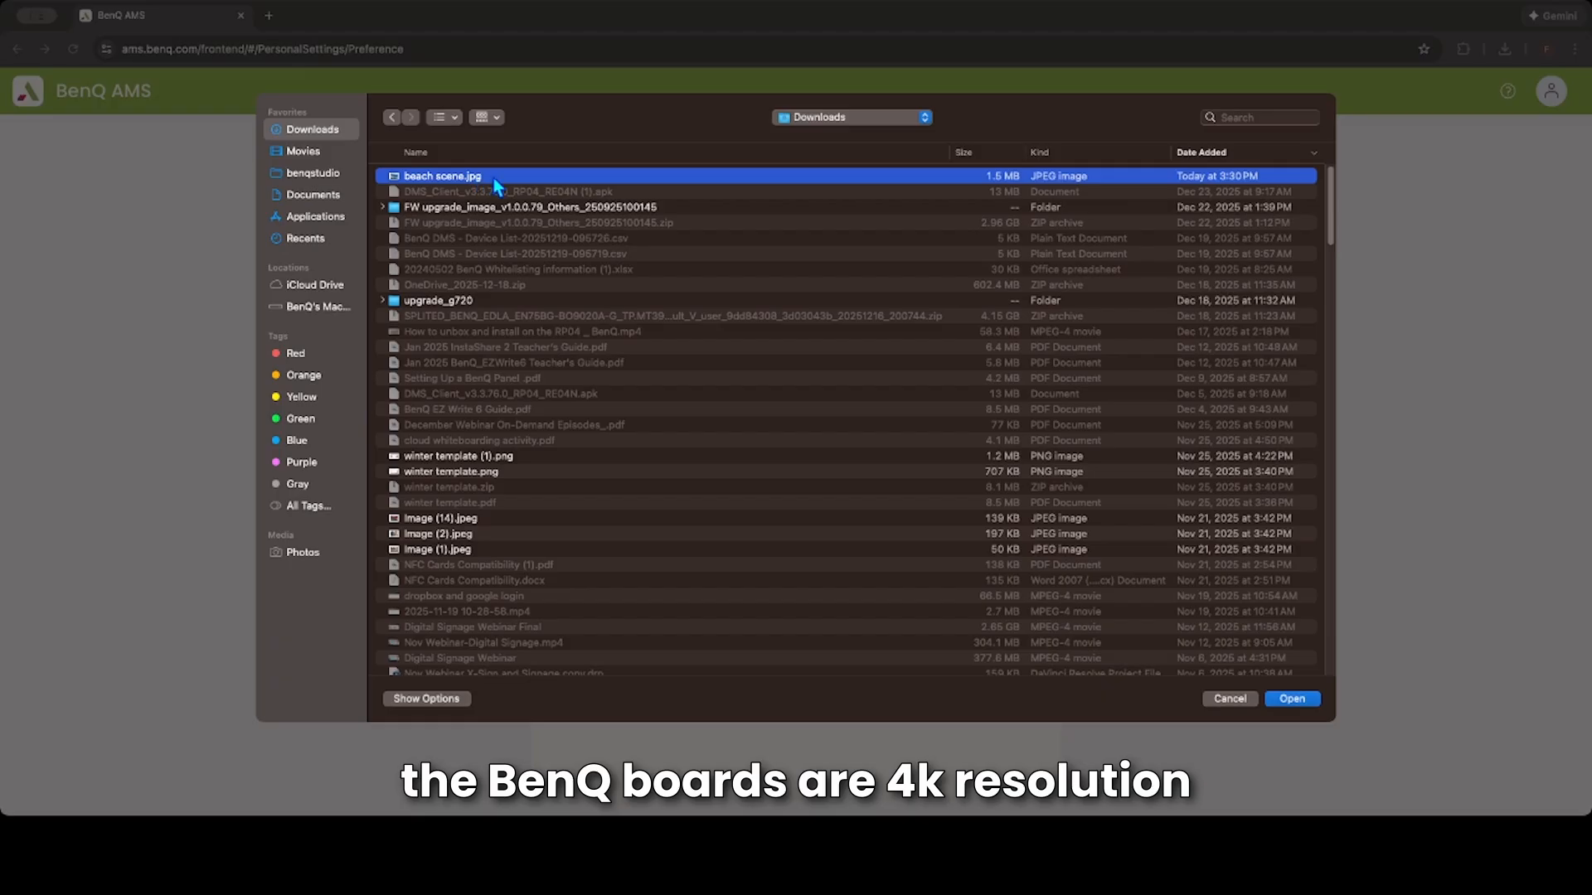
{"action": "double_click", "coordinate": [542, 174]}
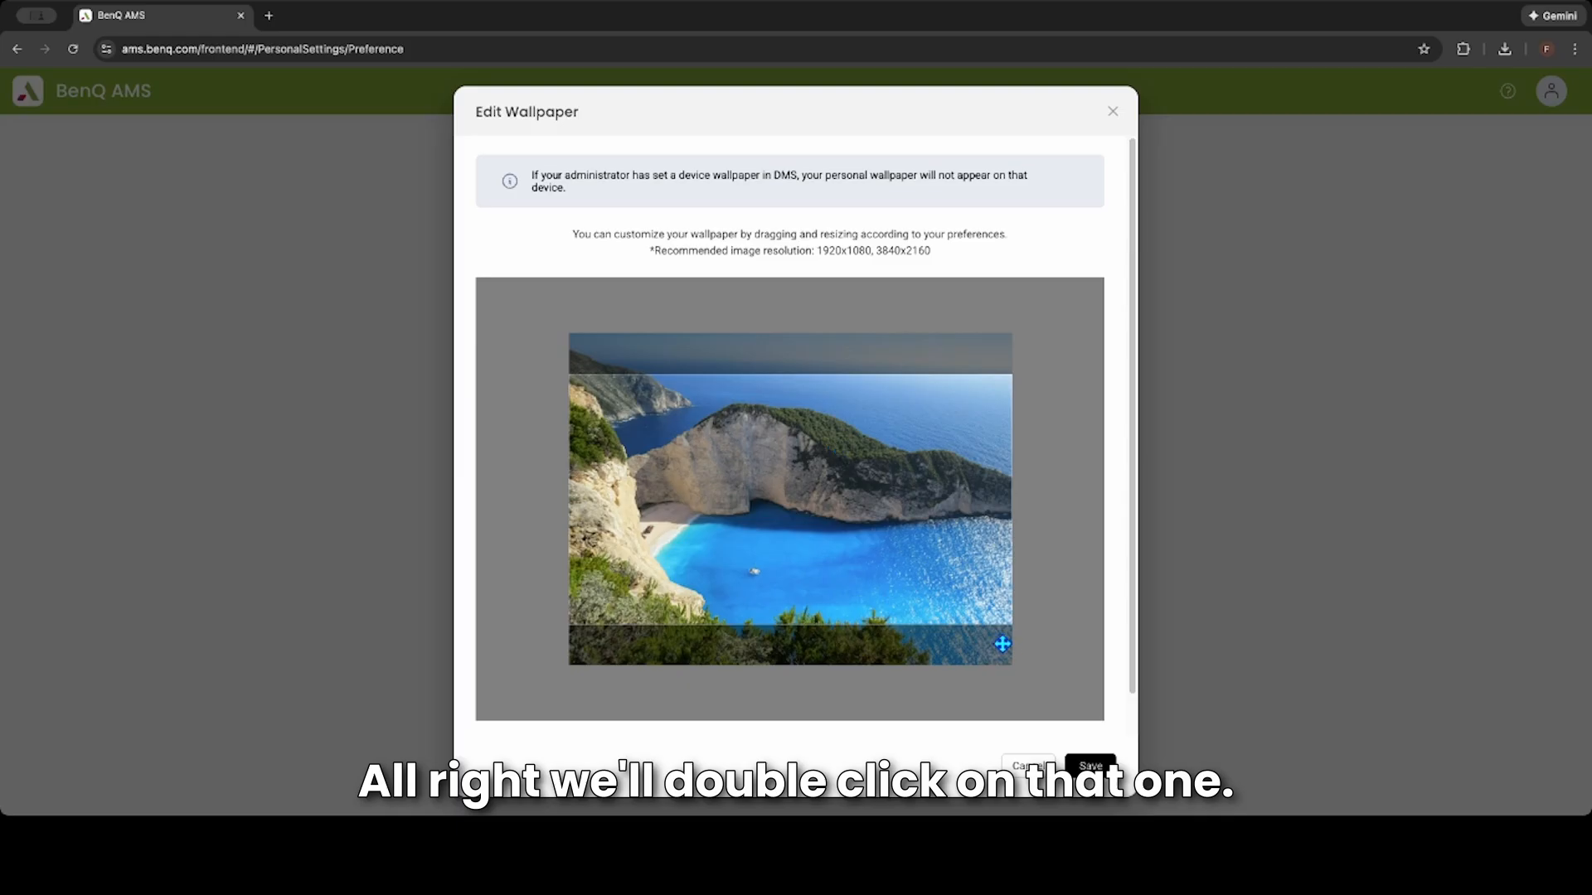
{"action": "mouse_move", "coordinate": [886, 535]}
{"action": "left_mouse_down"}
{"action": "mouse_move", "coordinate": [888, 491]}
{"action": "mouse_move", "coordinate": [894, 544]}
{"action": "mouse_move", "coordinate": [894, 522]}
{"action": "left_mouse_up"}
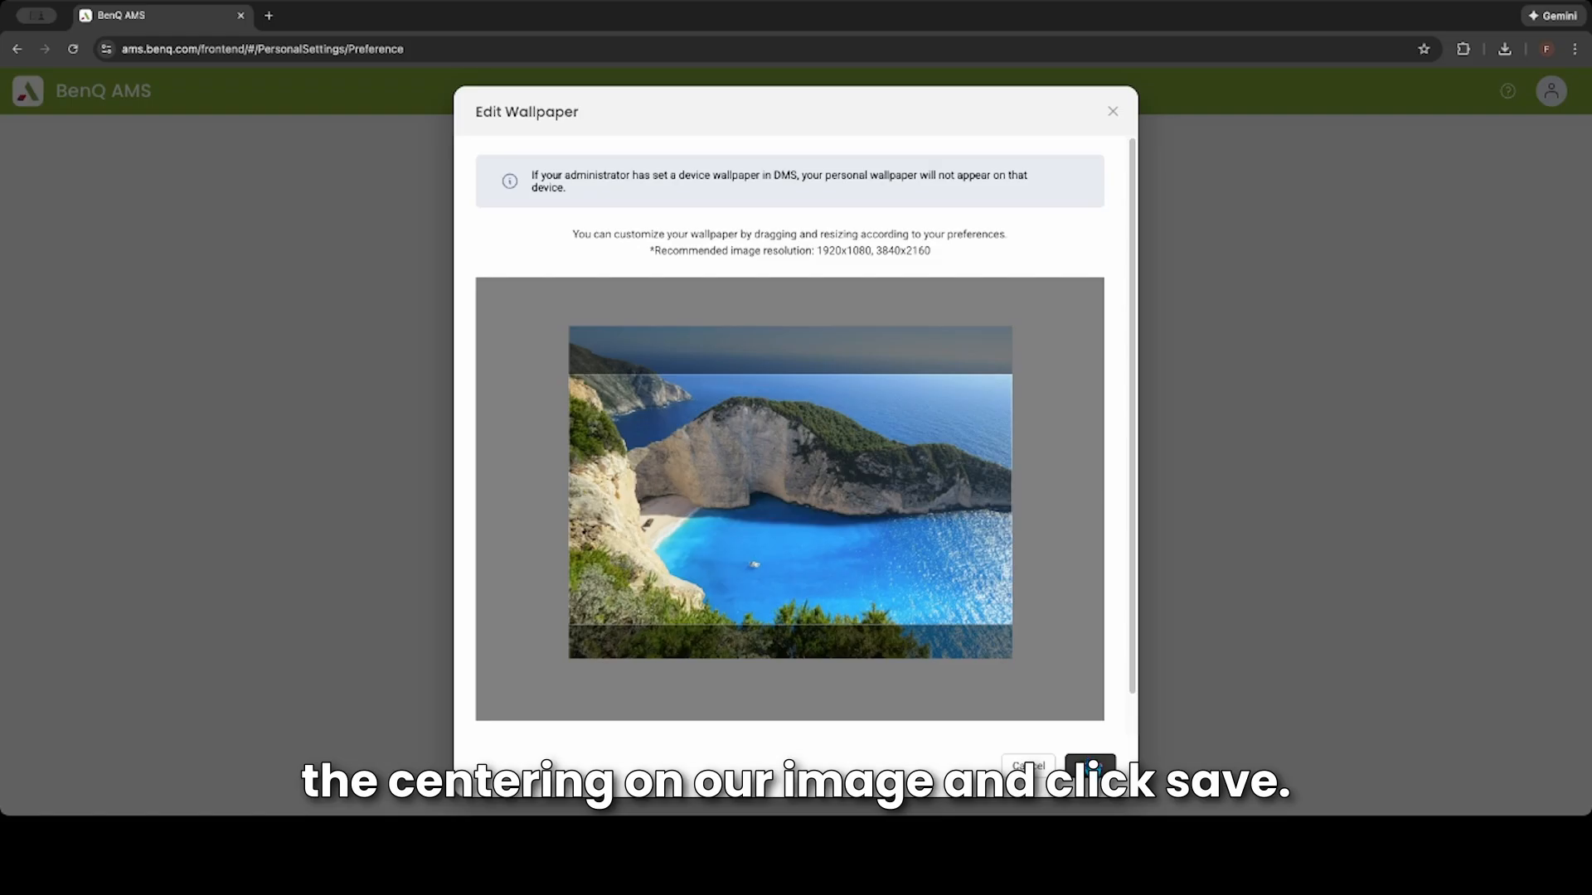
{"action": "left_click", "coordinate": [1088, 764]}
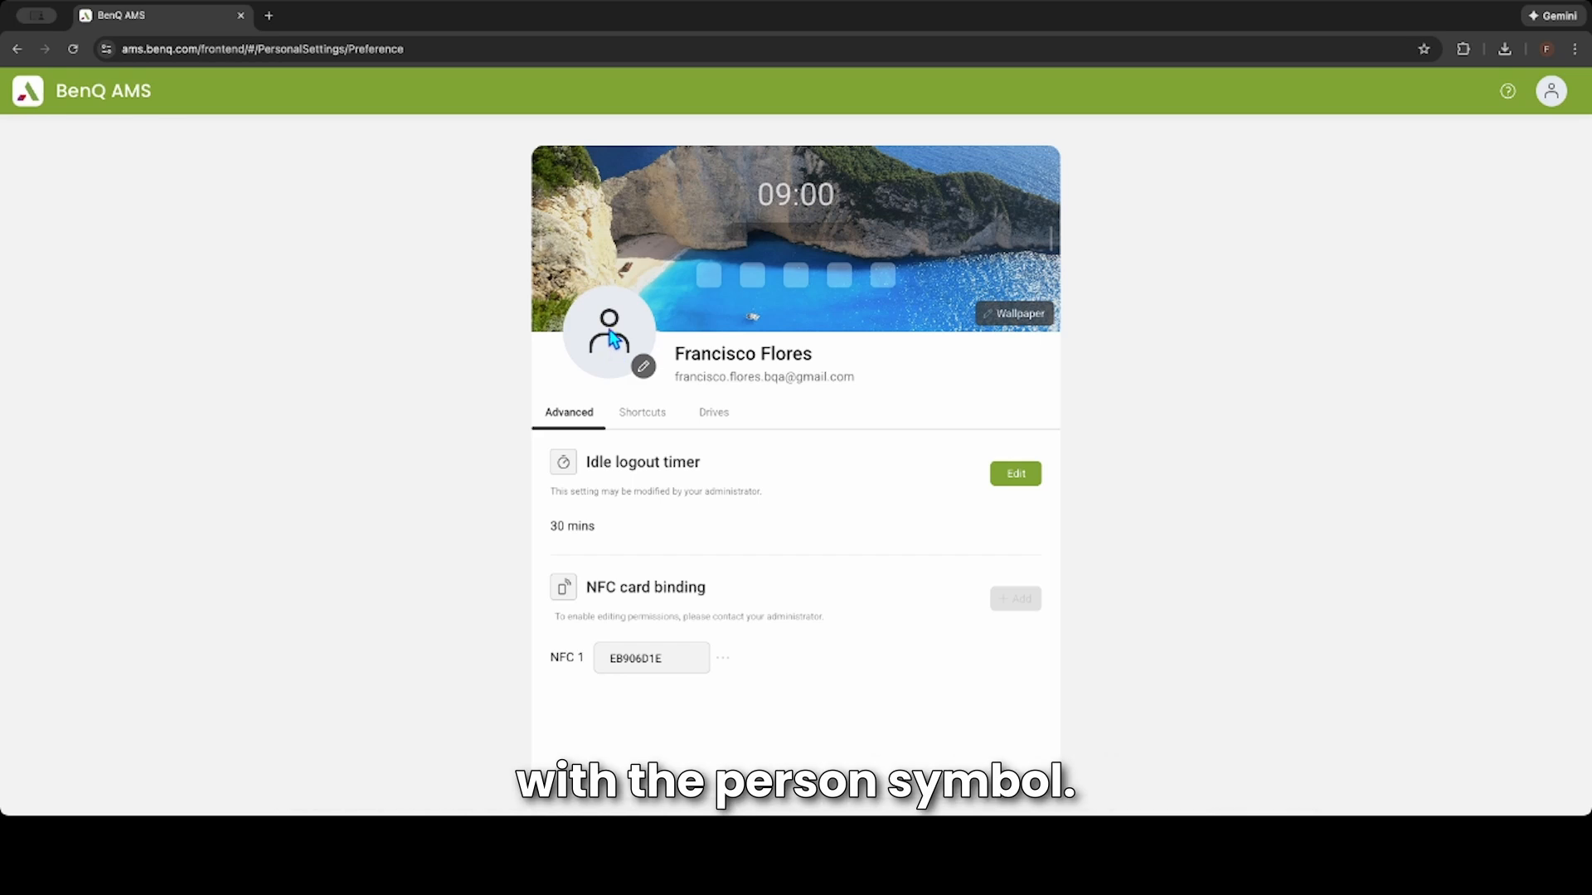
Upload mypic.jpg as the profile photo, move the image down to center the face in the circle, and save it.
{"action": "left_click", "coordinate": [644, 369]}
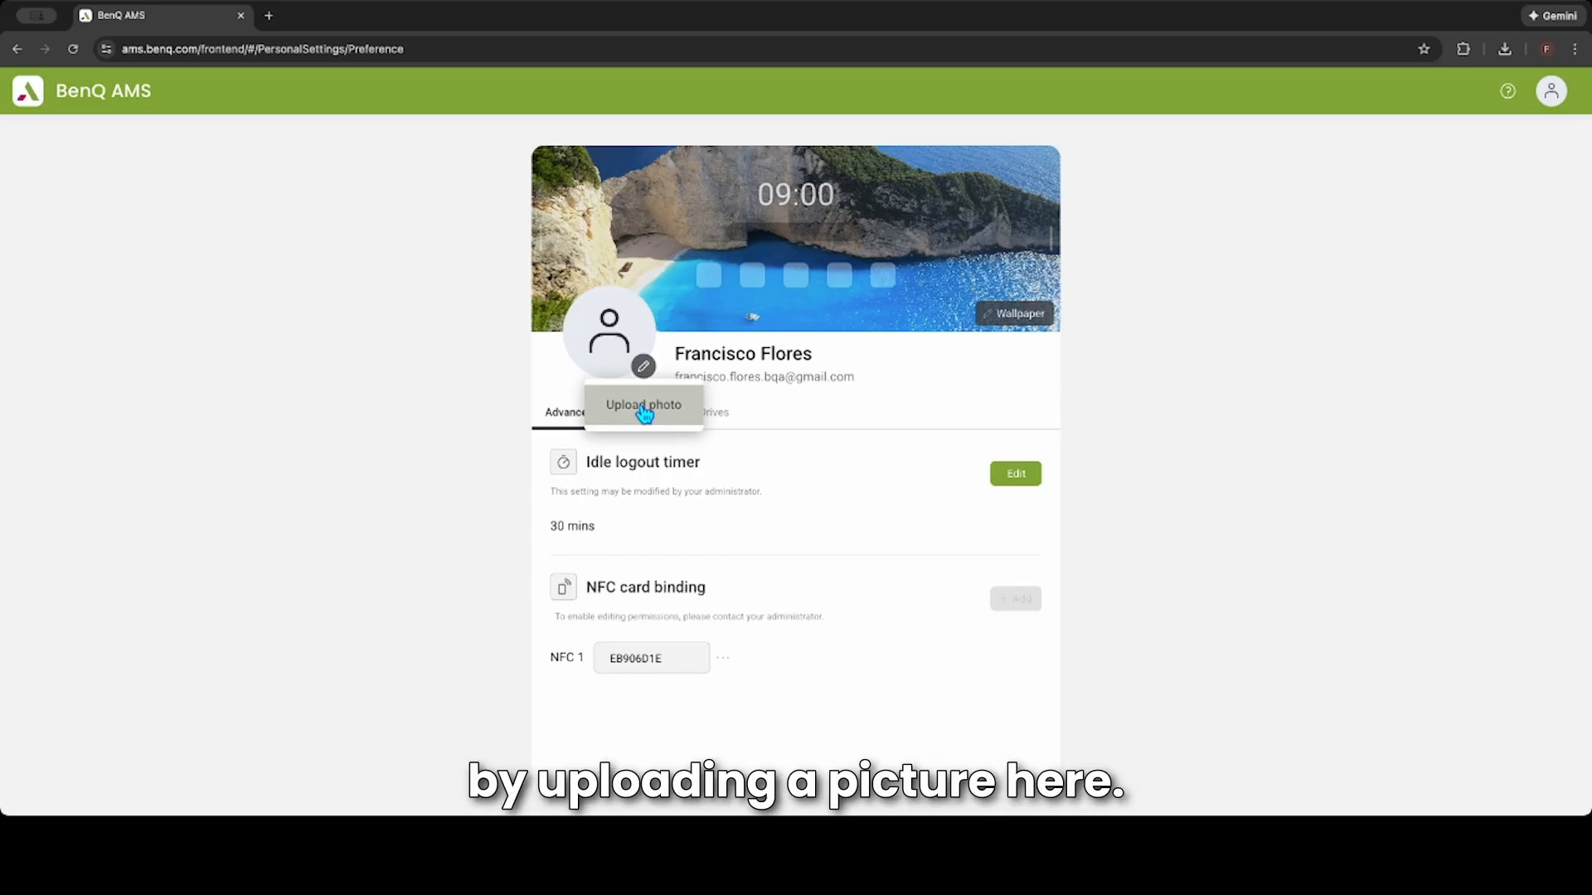
{"action": "left_click", "coordinate": [644, 408]}
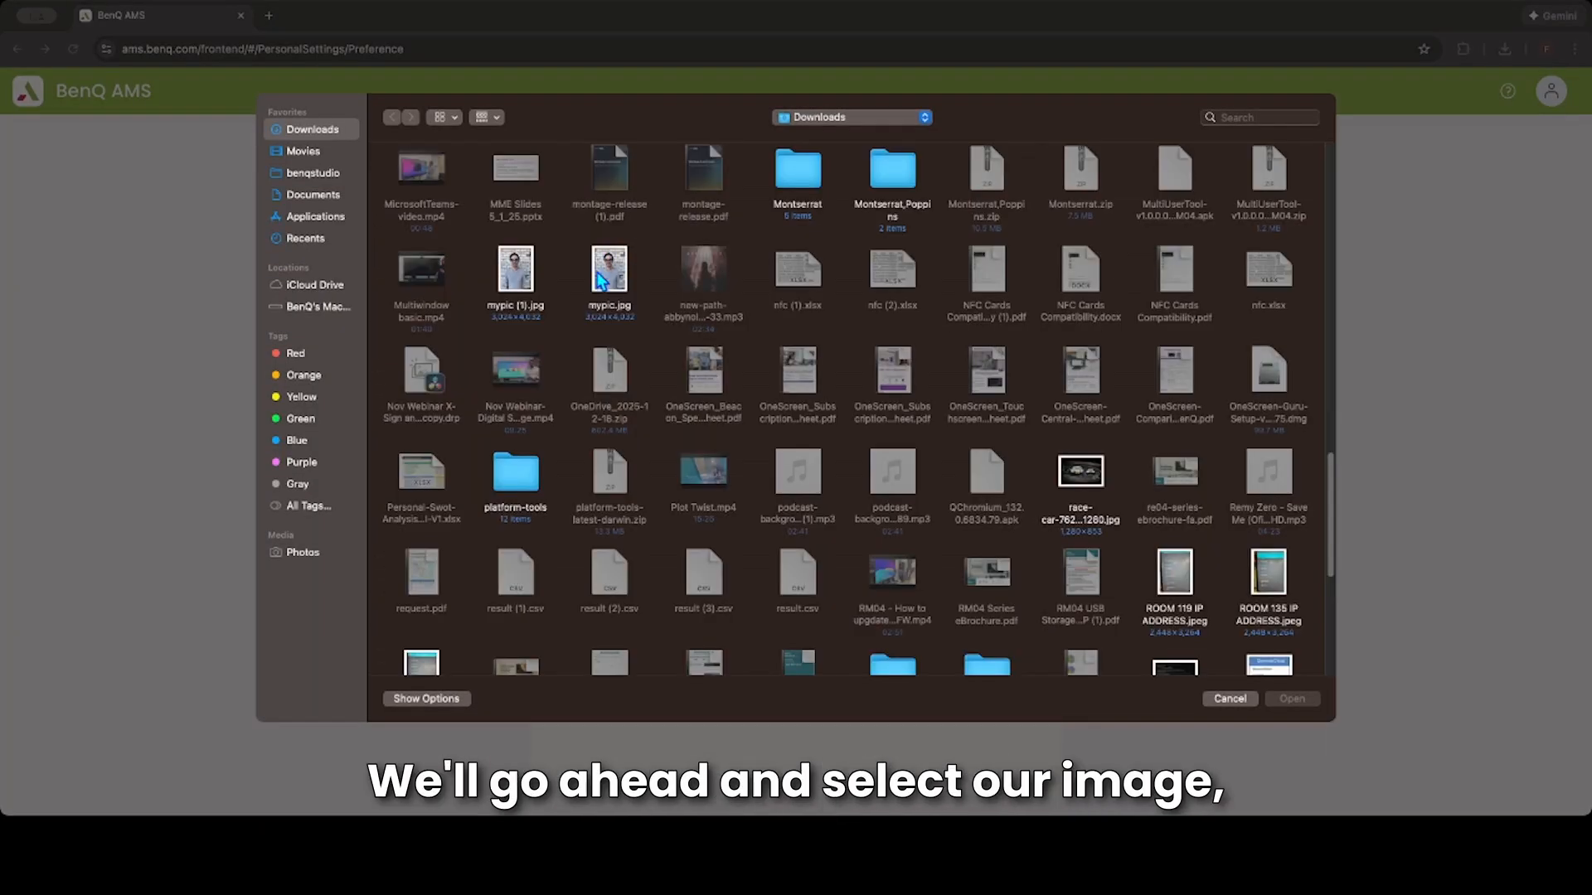
{"action": "double_click", "coordinate": [604, 281]}
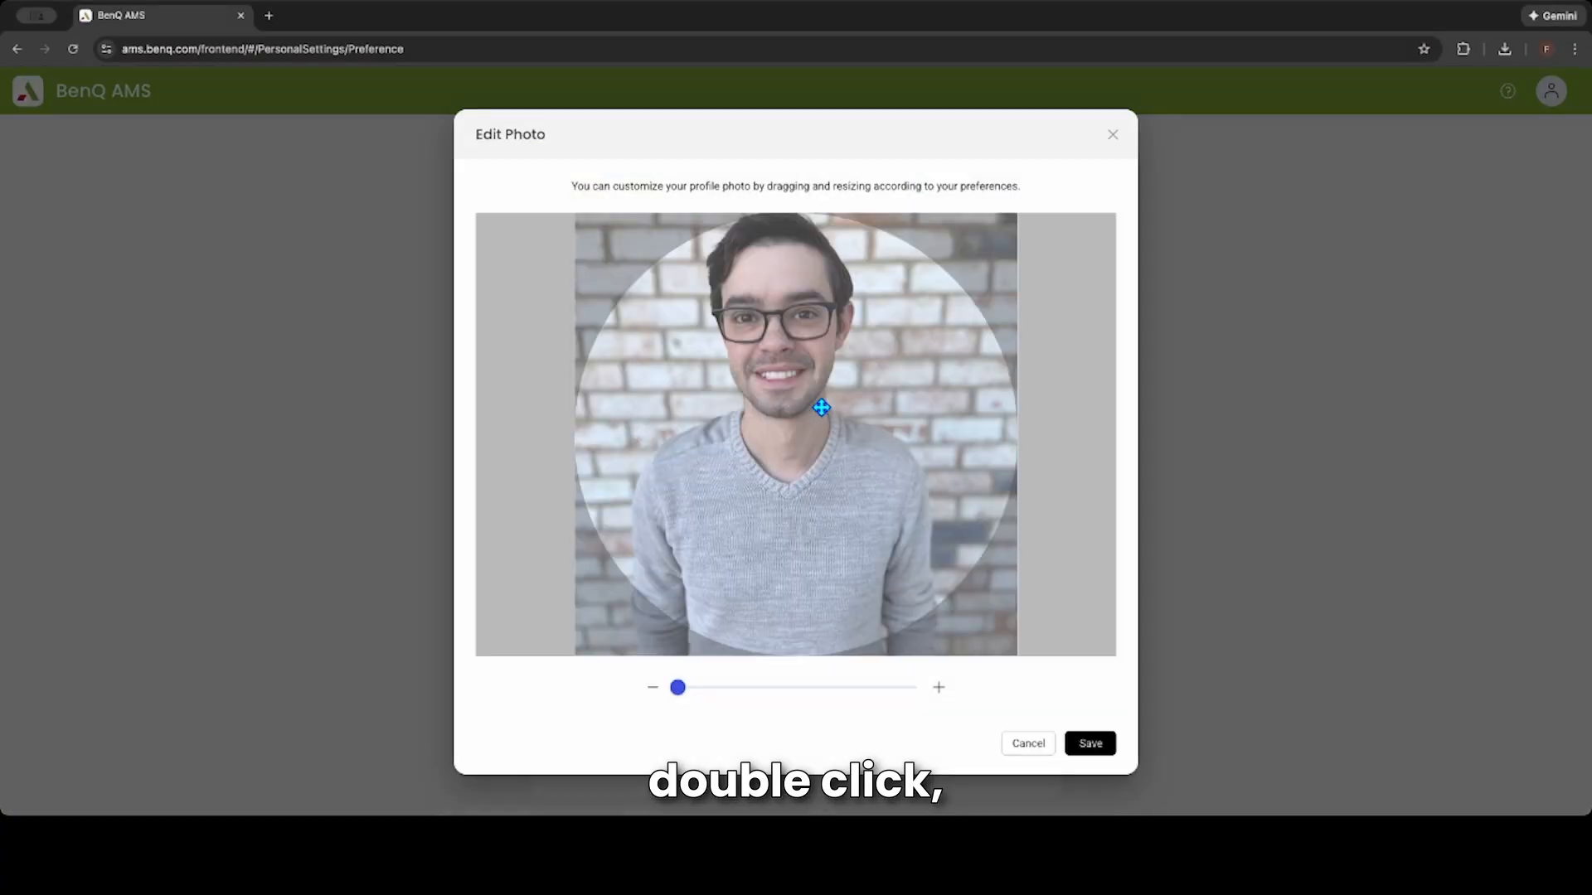
{"action": "left_click_drag", "start_coordinate": [831, 424], "coordinate": [857, 487]}
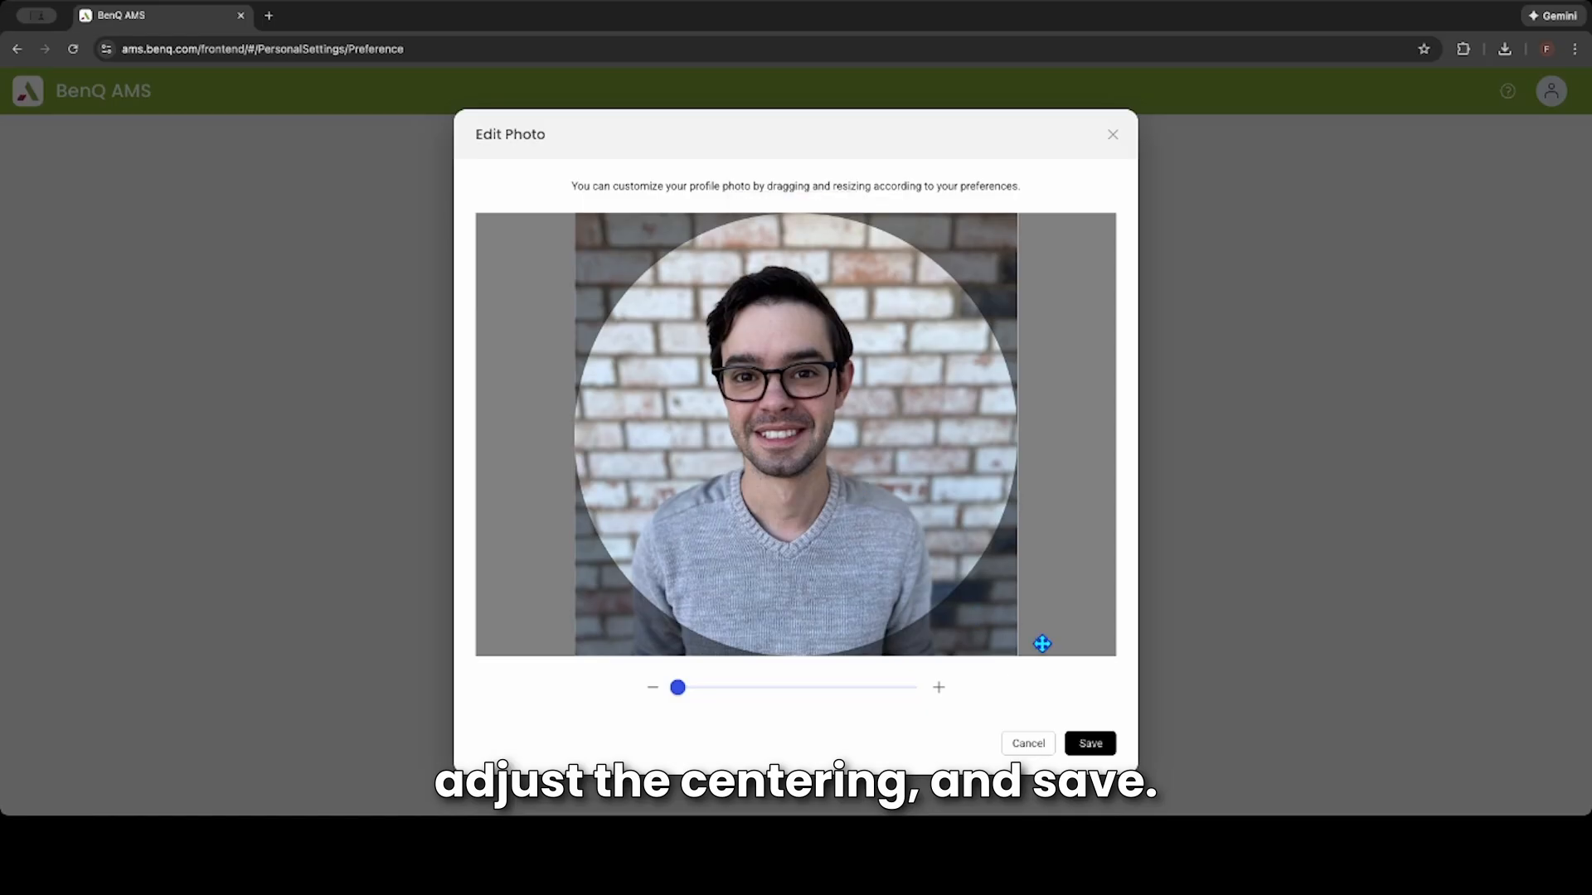
{"action": "left_click", "coordinate": [1091, 743]}
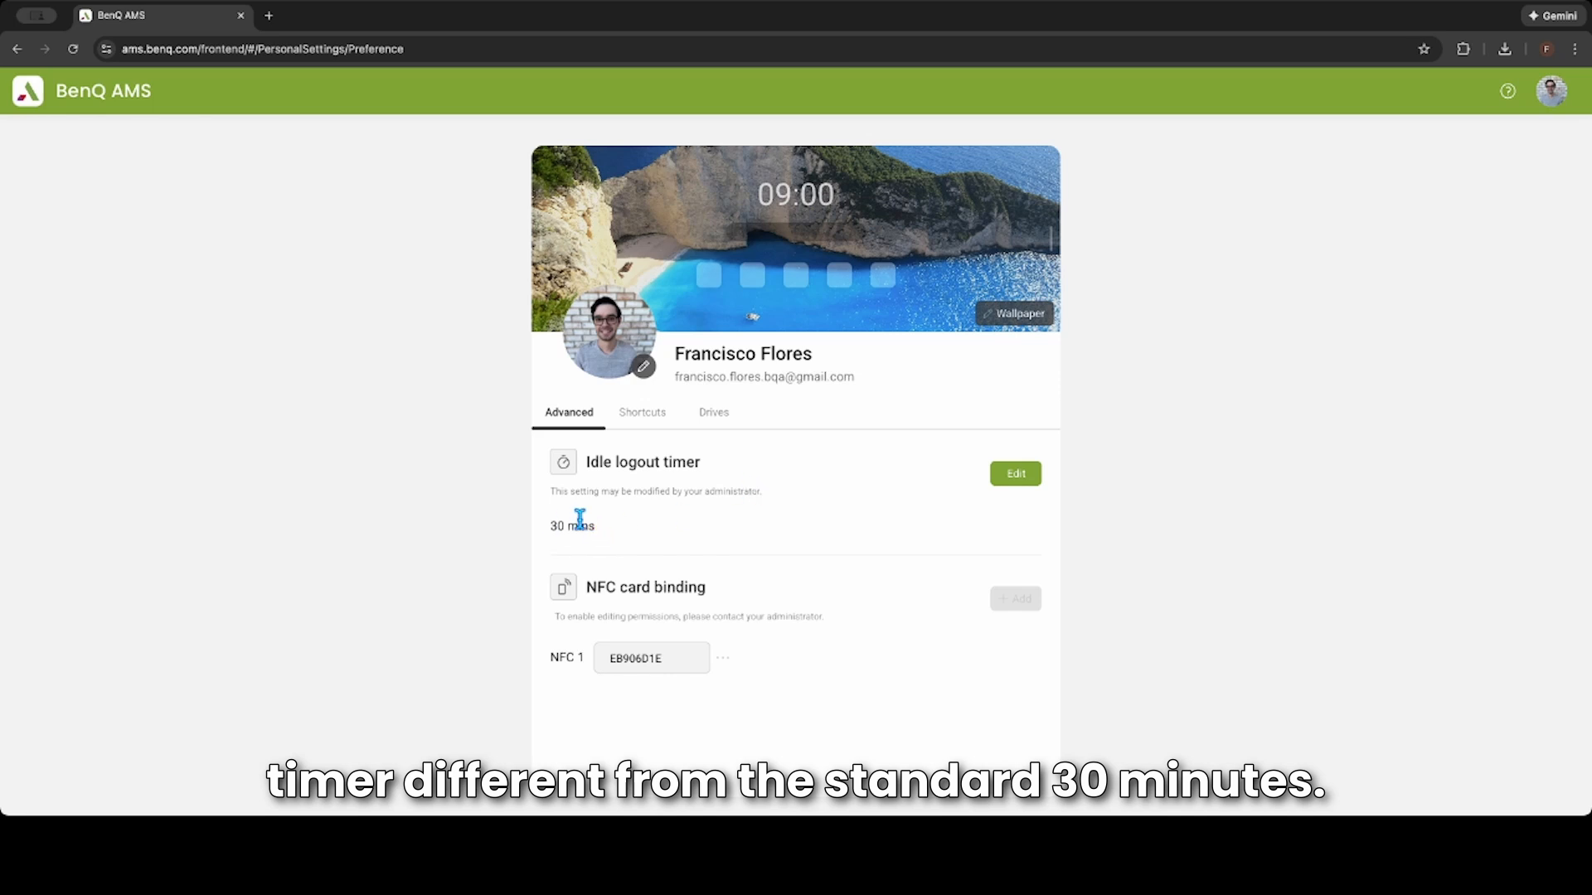
Set the idle logout timer to 0 hours 15 minutes and apply the change.
{"action": "left_click", "coordinate": [1011, 480]}
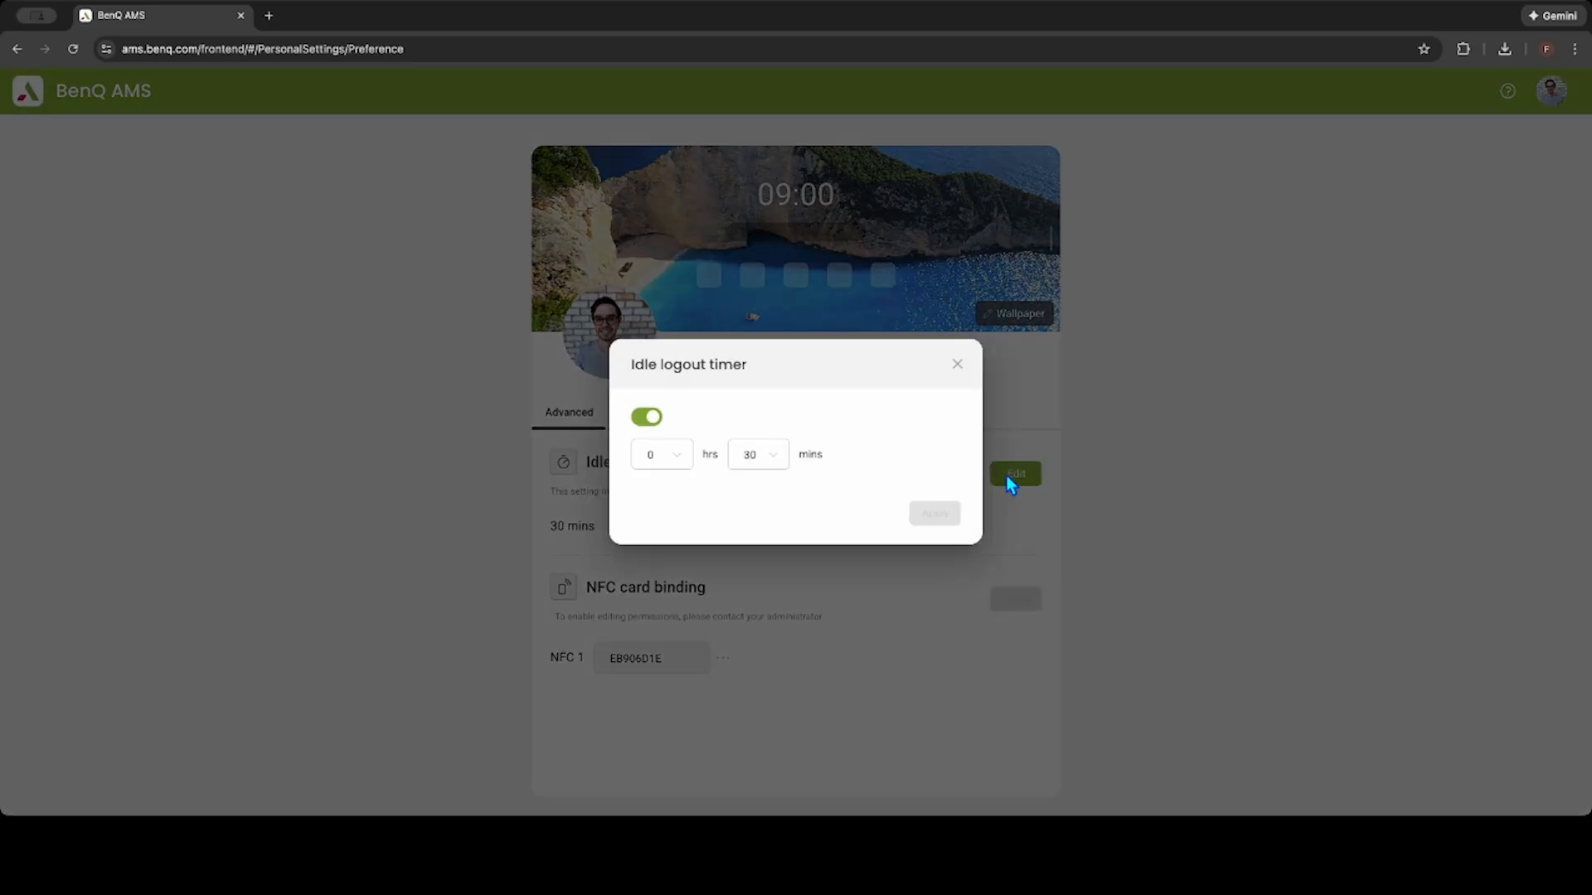
{"action": "left_click", "coordinate": [781, 458]}
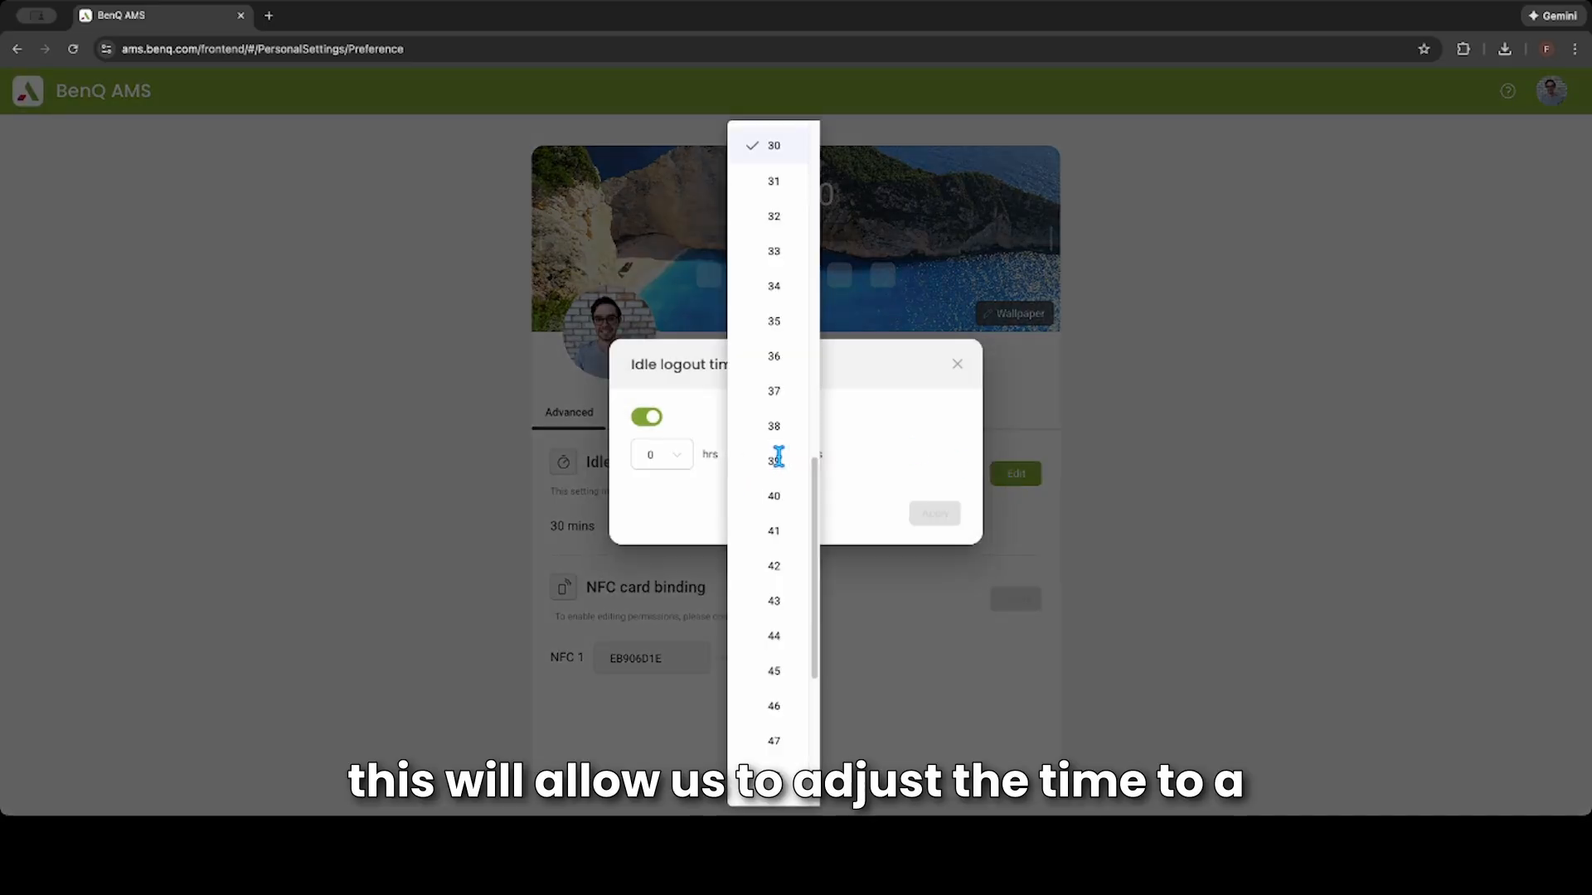
{"action": "scroll", "coordinate": [799, 416], "scroll_direction": "up", "scroll_amount": 5}
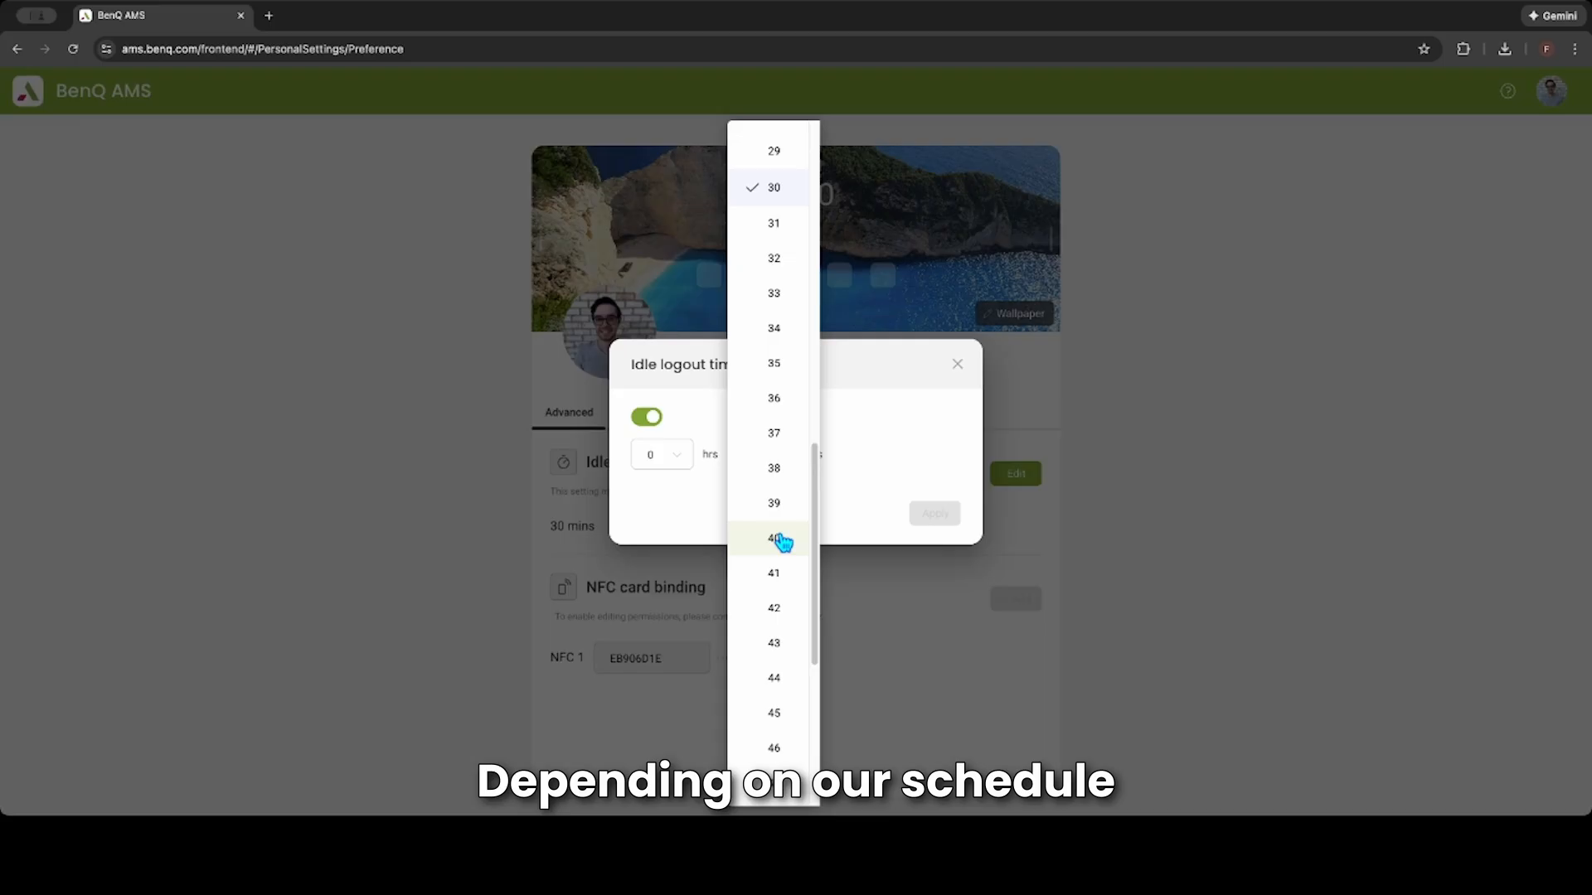
{"action": "left_click", "coordinate": [781, 540]}
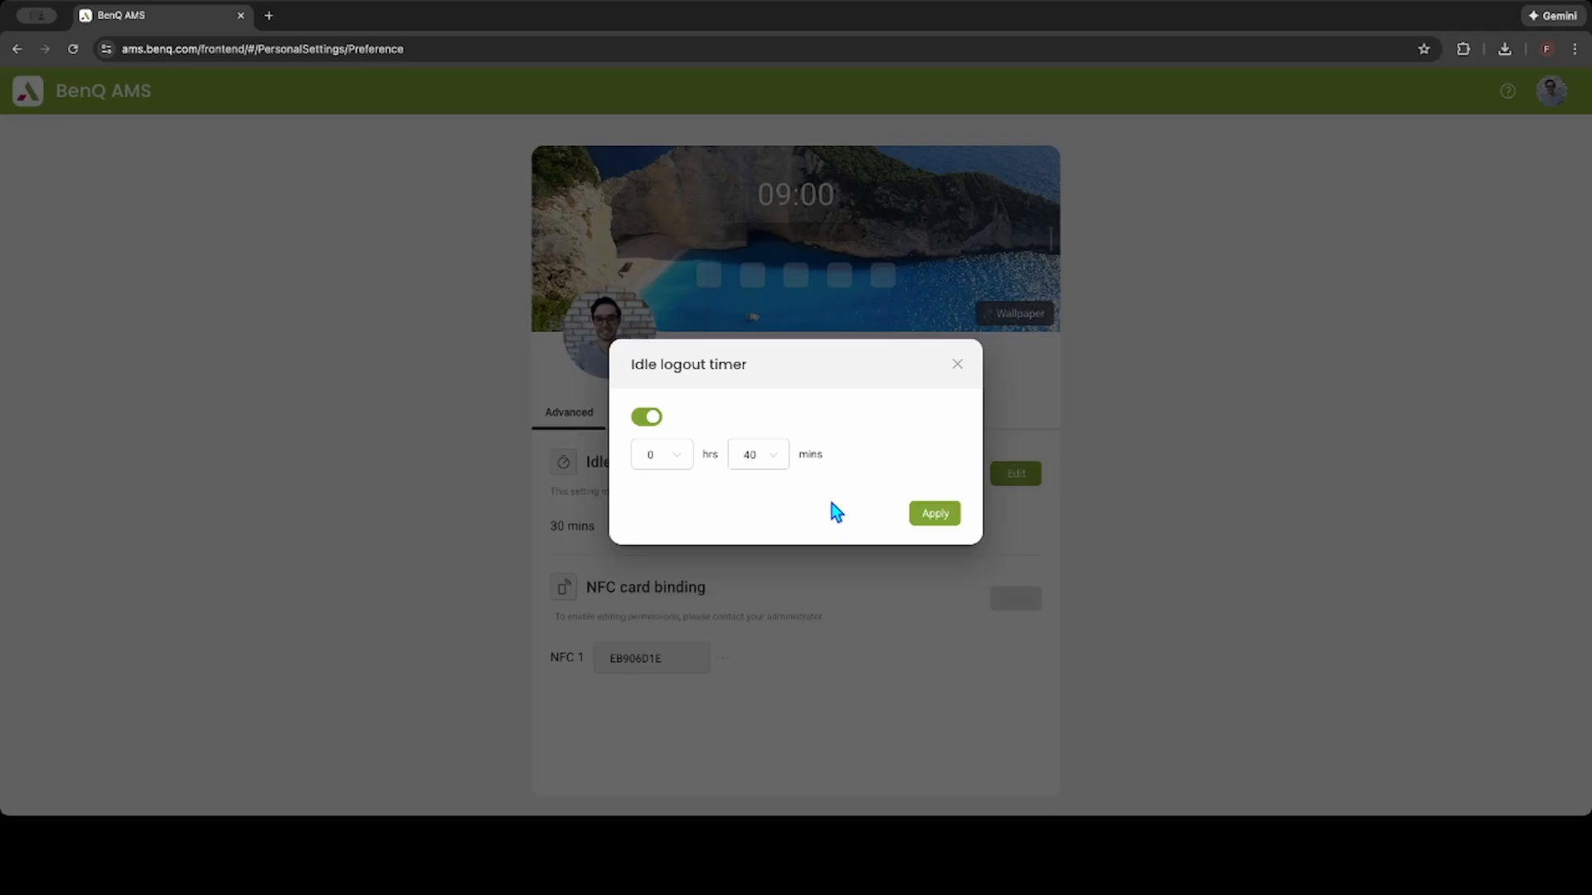
{"action": "left_click", "coordinate": [773, 464]}
{"action": "scroll", "coordinate": [773, 452], "scroll_direction": "up", "scroll_amount": 10}
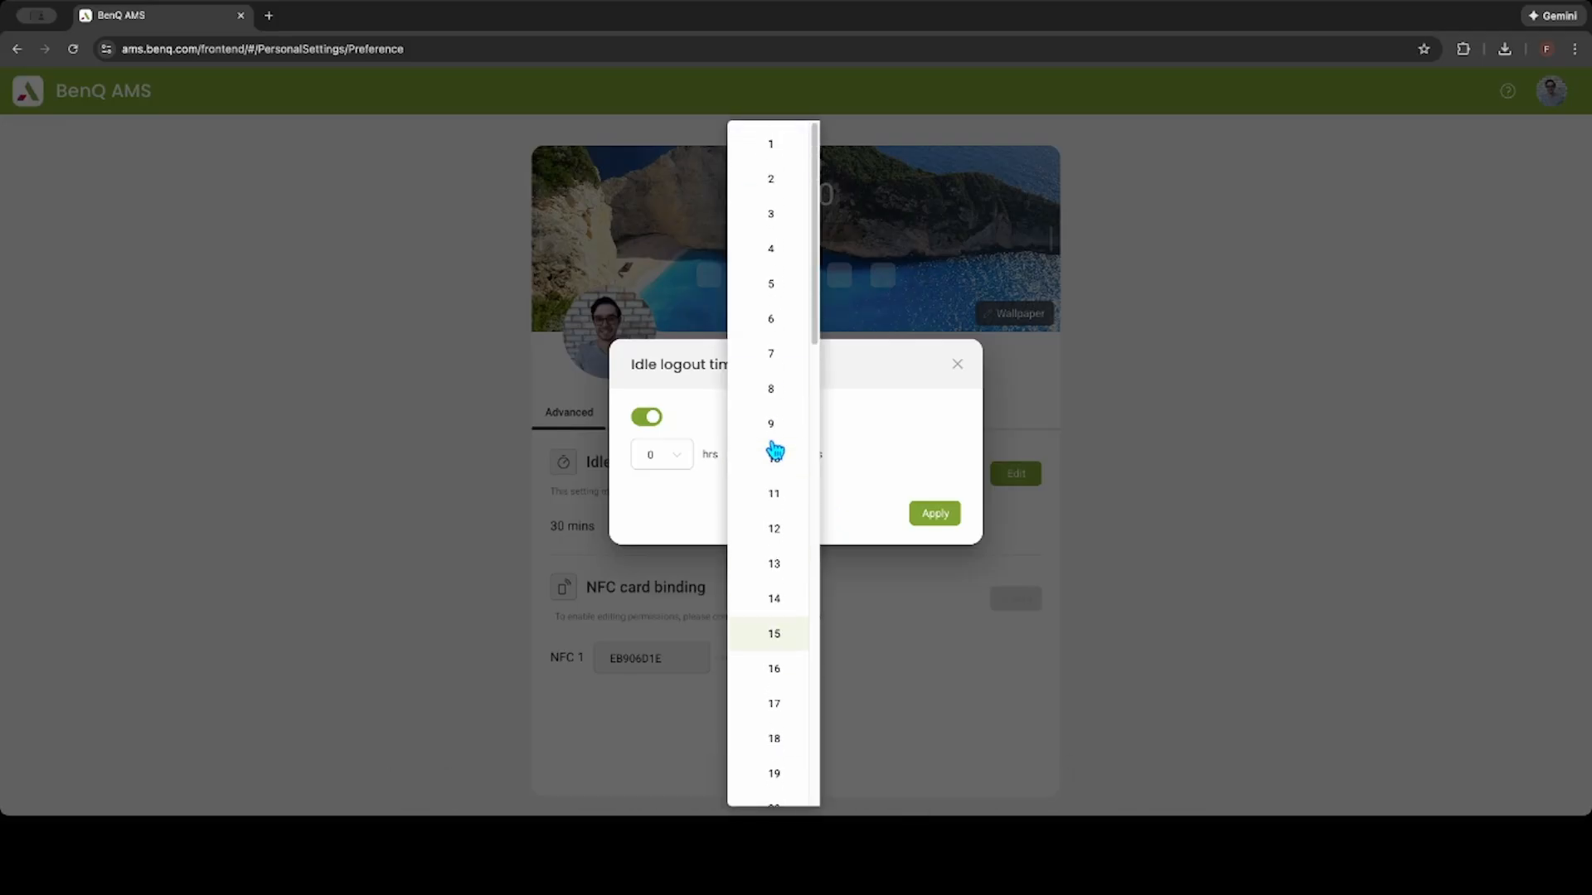
{"action": "left_click", "coordinate": [783, 642]}
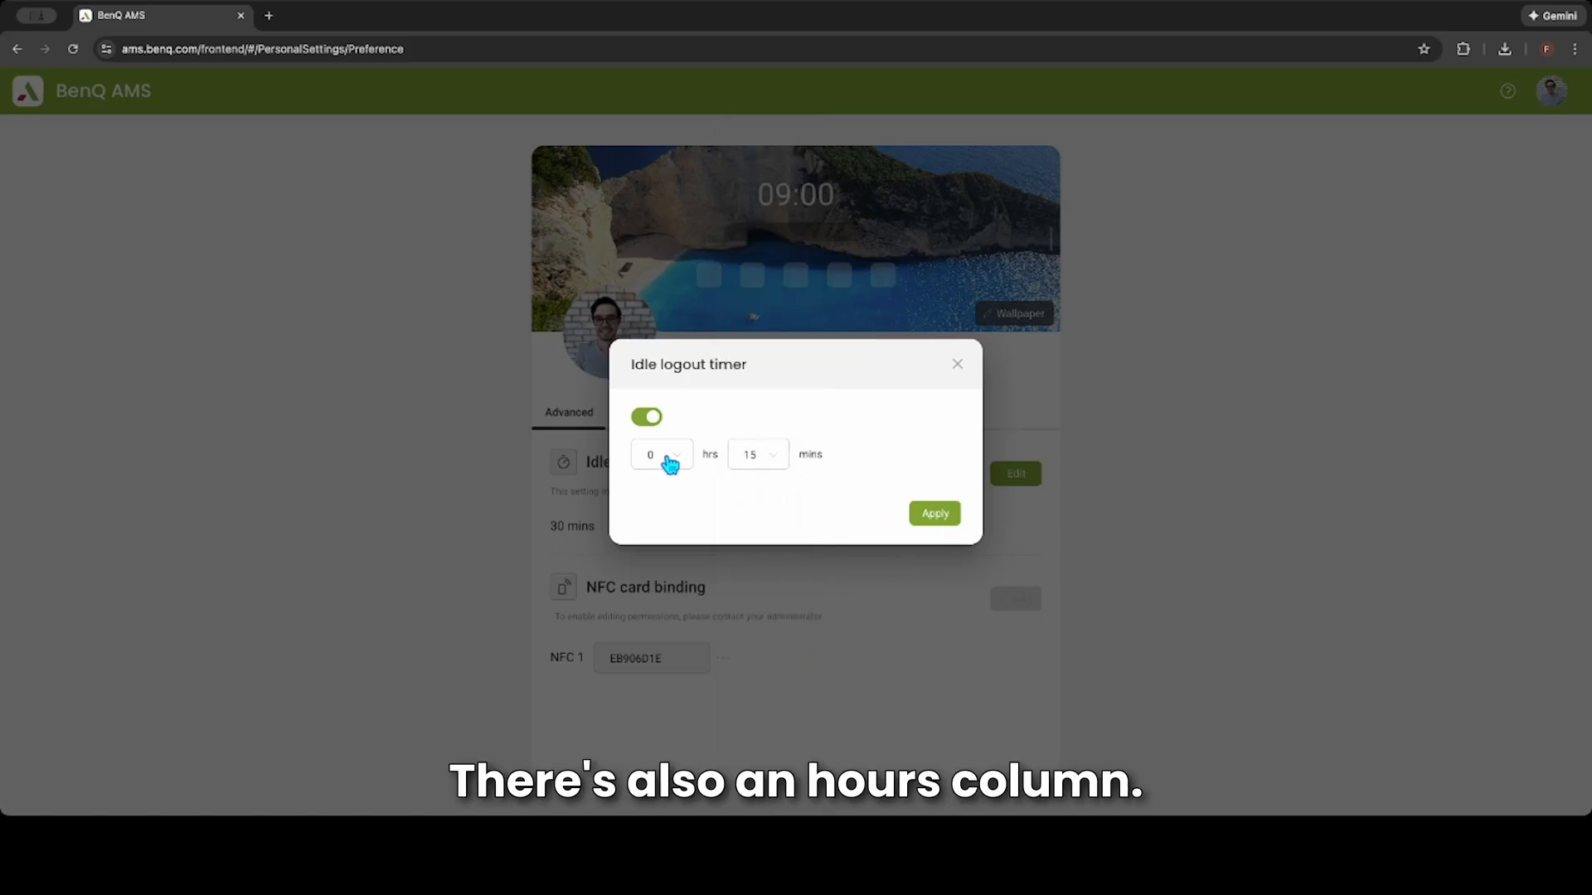
{"action": "left_click", "coordinate": [932, 516]}
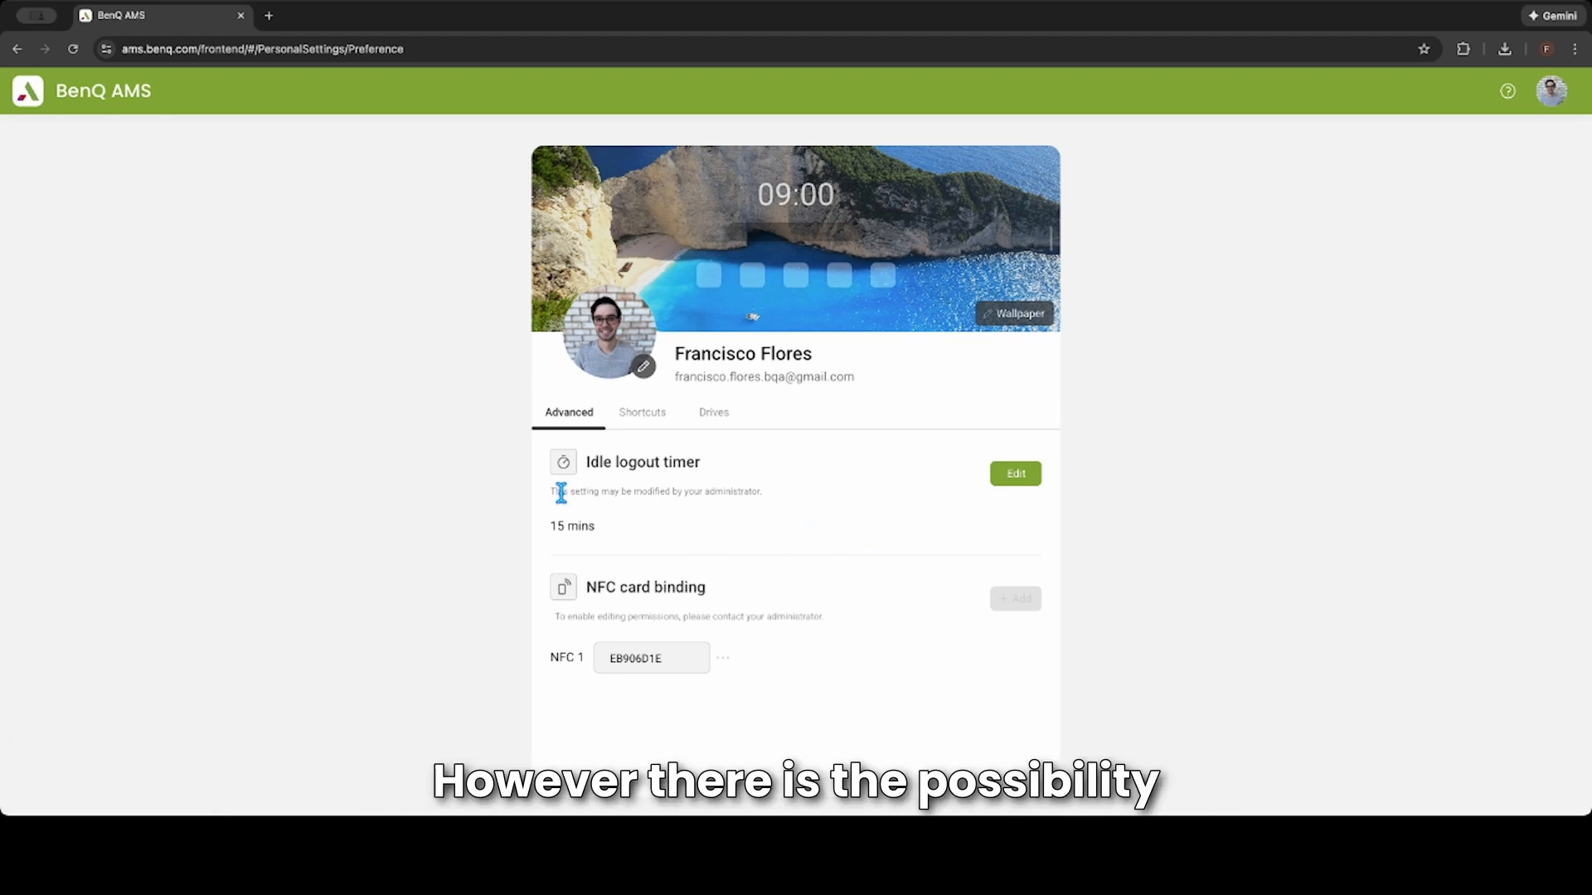
Examine the administrator note under the idle logout timer and the NFC card binding section.
{"action": "left_click_drag", "start_coordinate": [548, 487], "coordinate": [738, 527]}
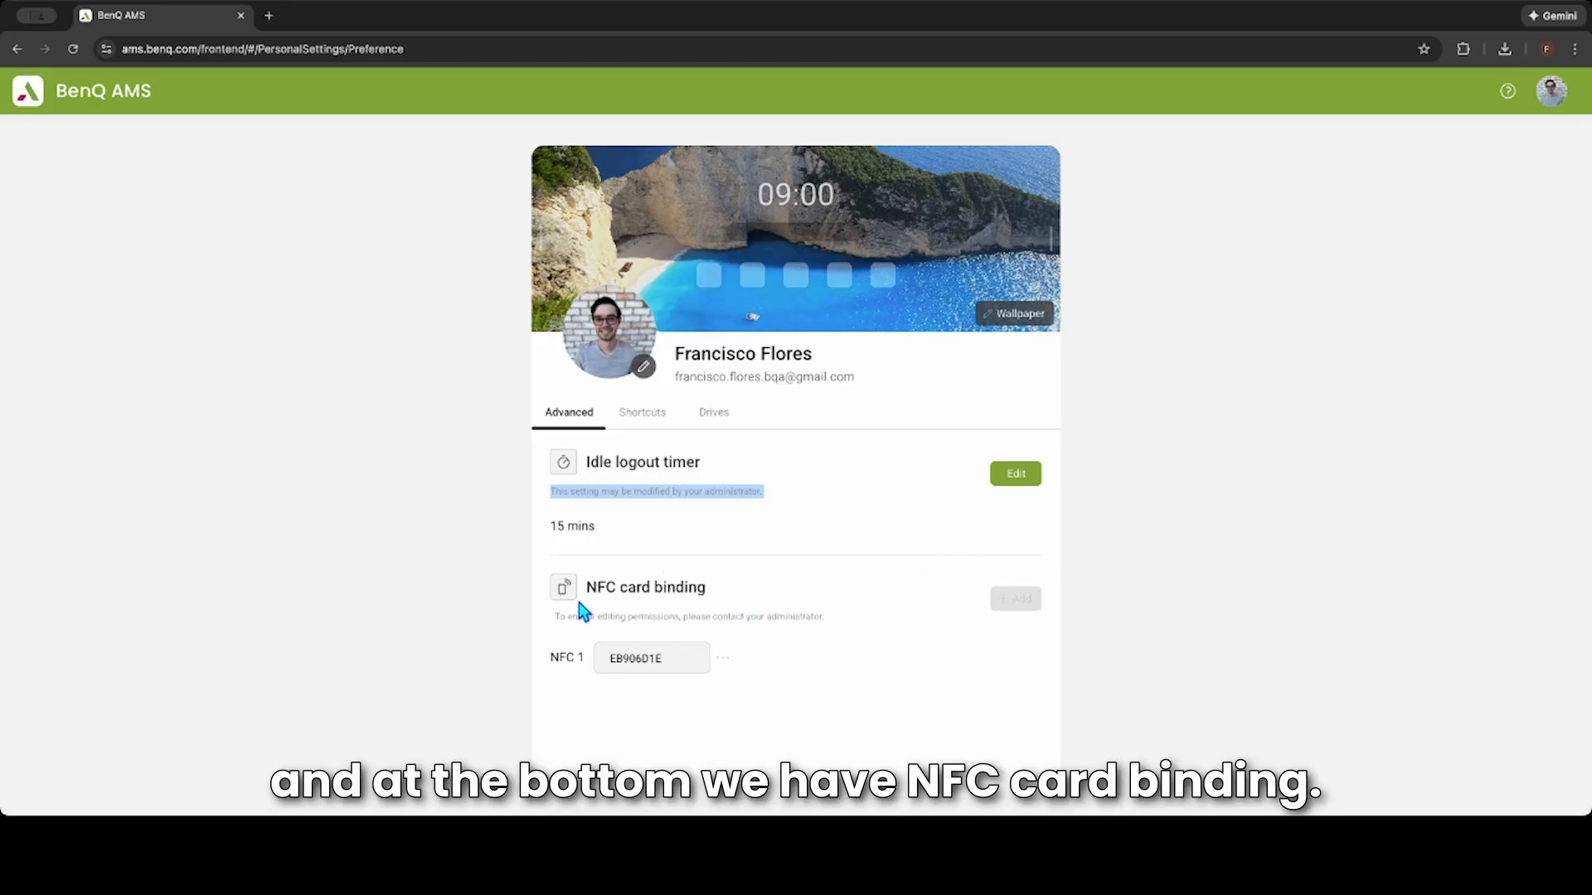
{"action": "left_click_drag", "start_coordinate": [588, 594], "coordinate": [702, 593]}
{"action": "left_click", "coordinate": [709, 598]}
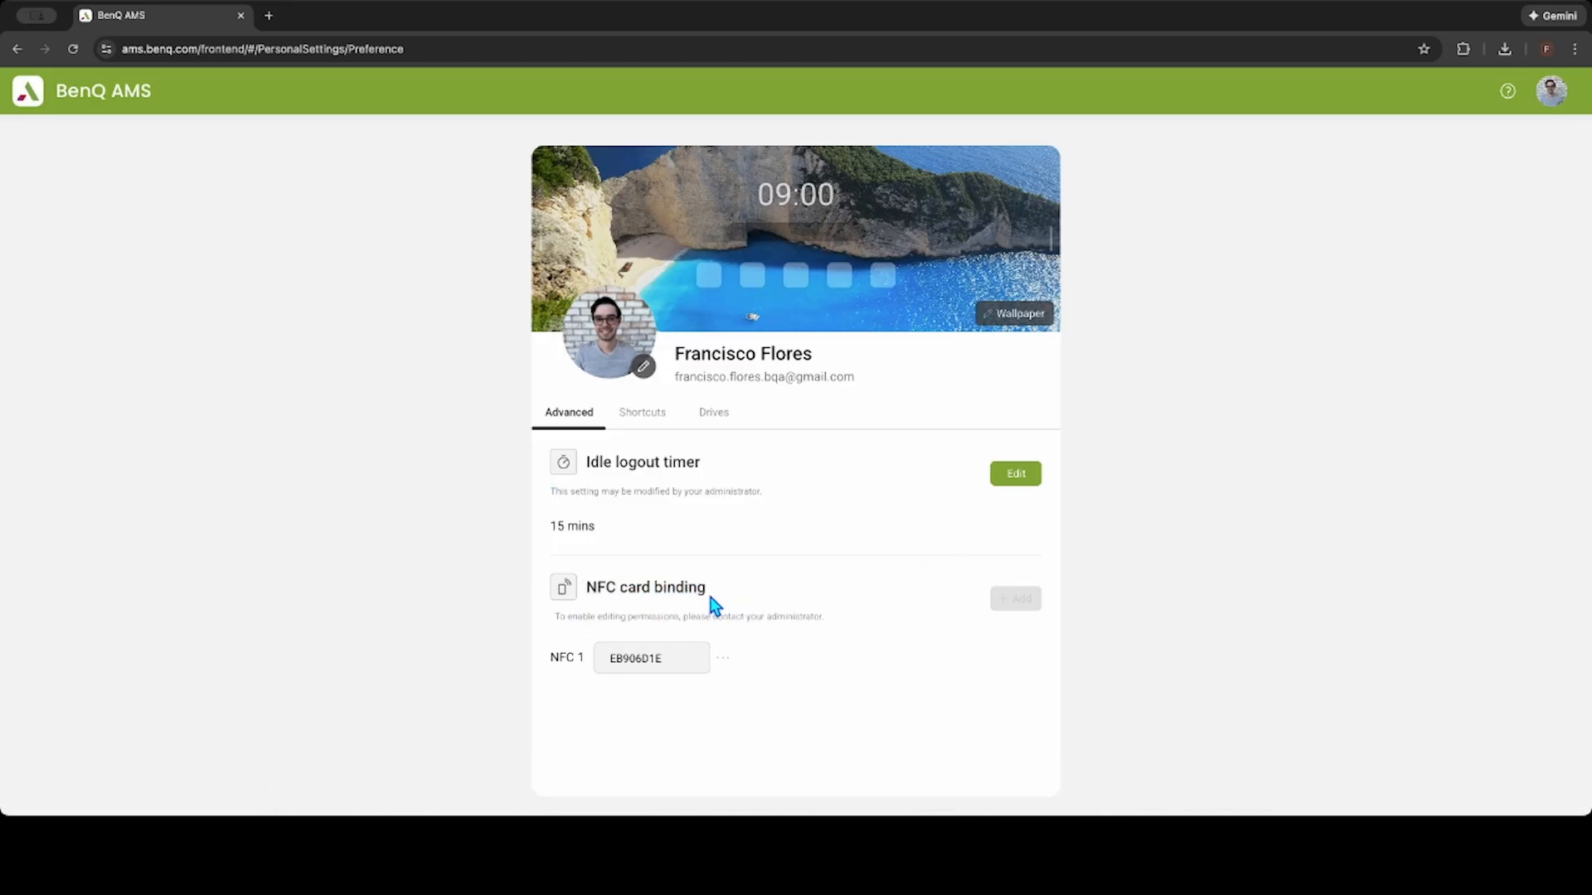
{"action": "triple_click", "coordinate": [707, 589]}
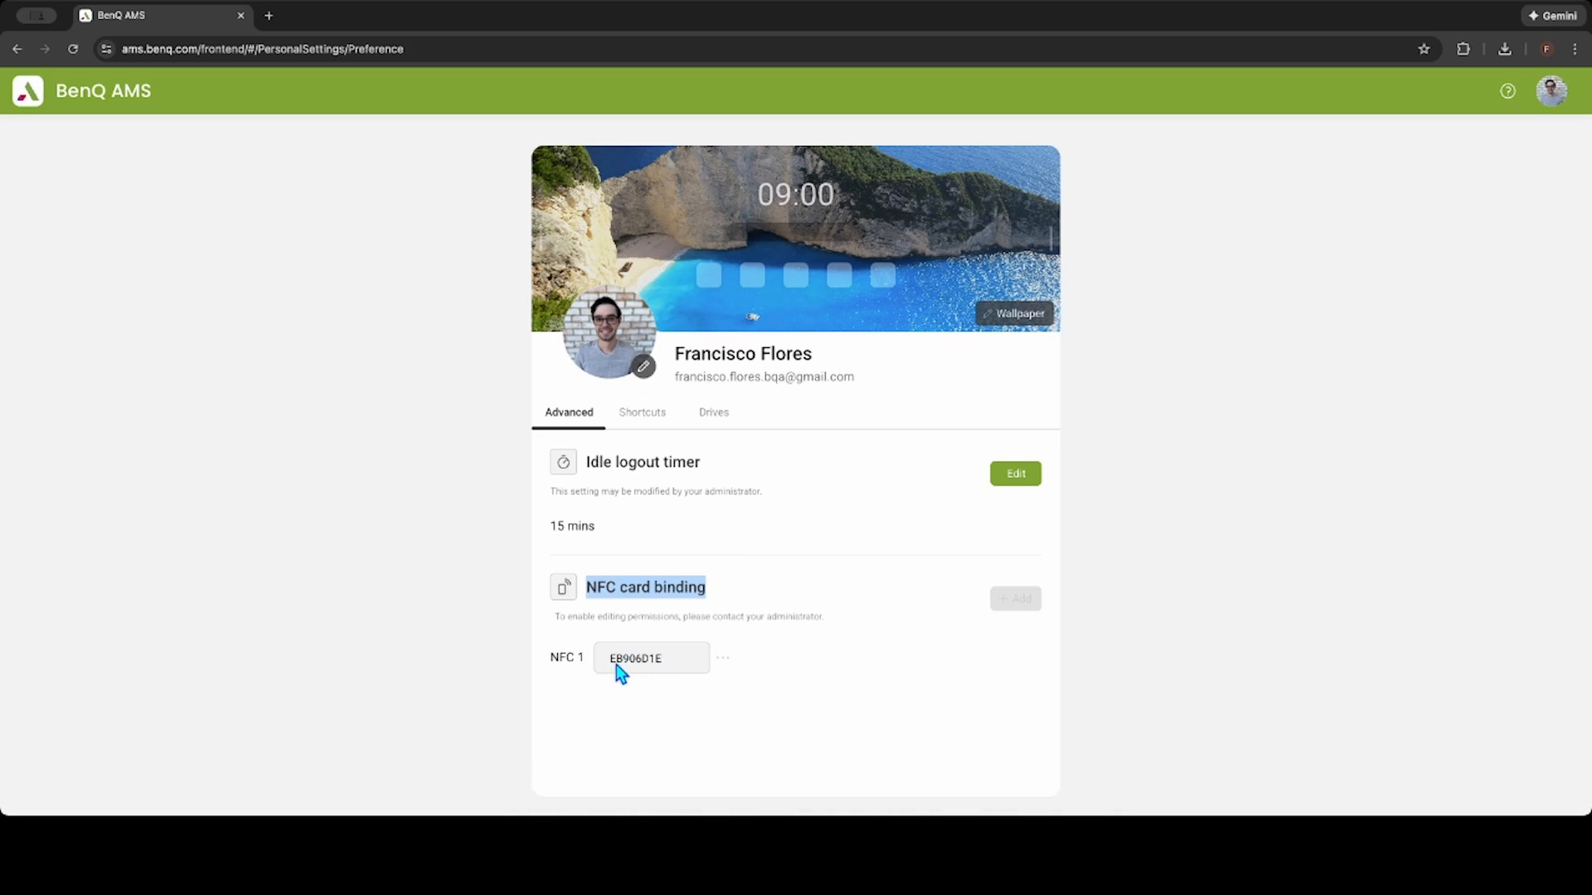
{"action": "left_click", "coordinate": [1019, 609]}
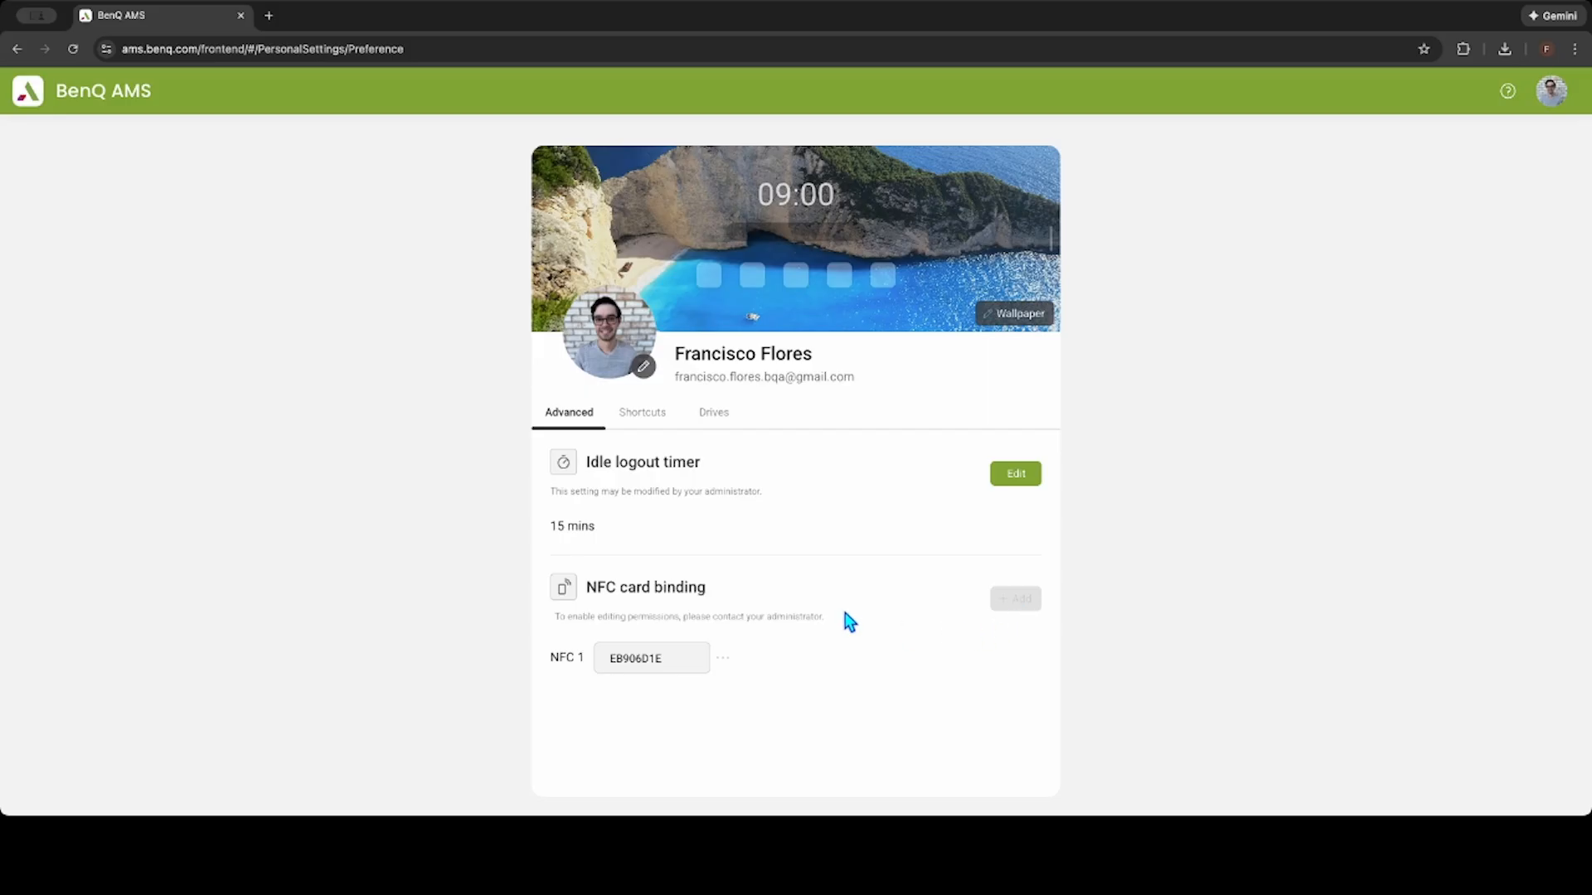
Open the app shortcuts for editing and select Bouncyballs as an app to pin to the desktop.
{"action": "left_click", "coordinate": [645, 421]}
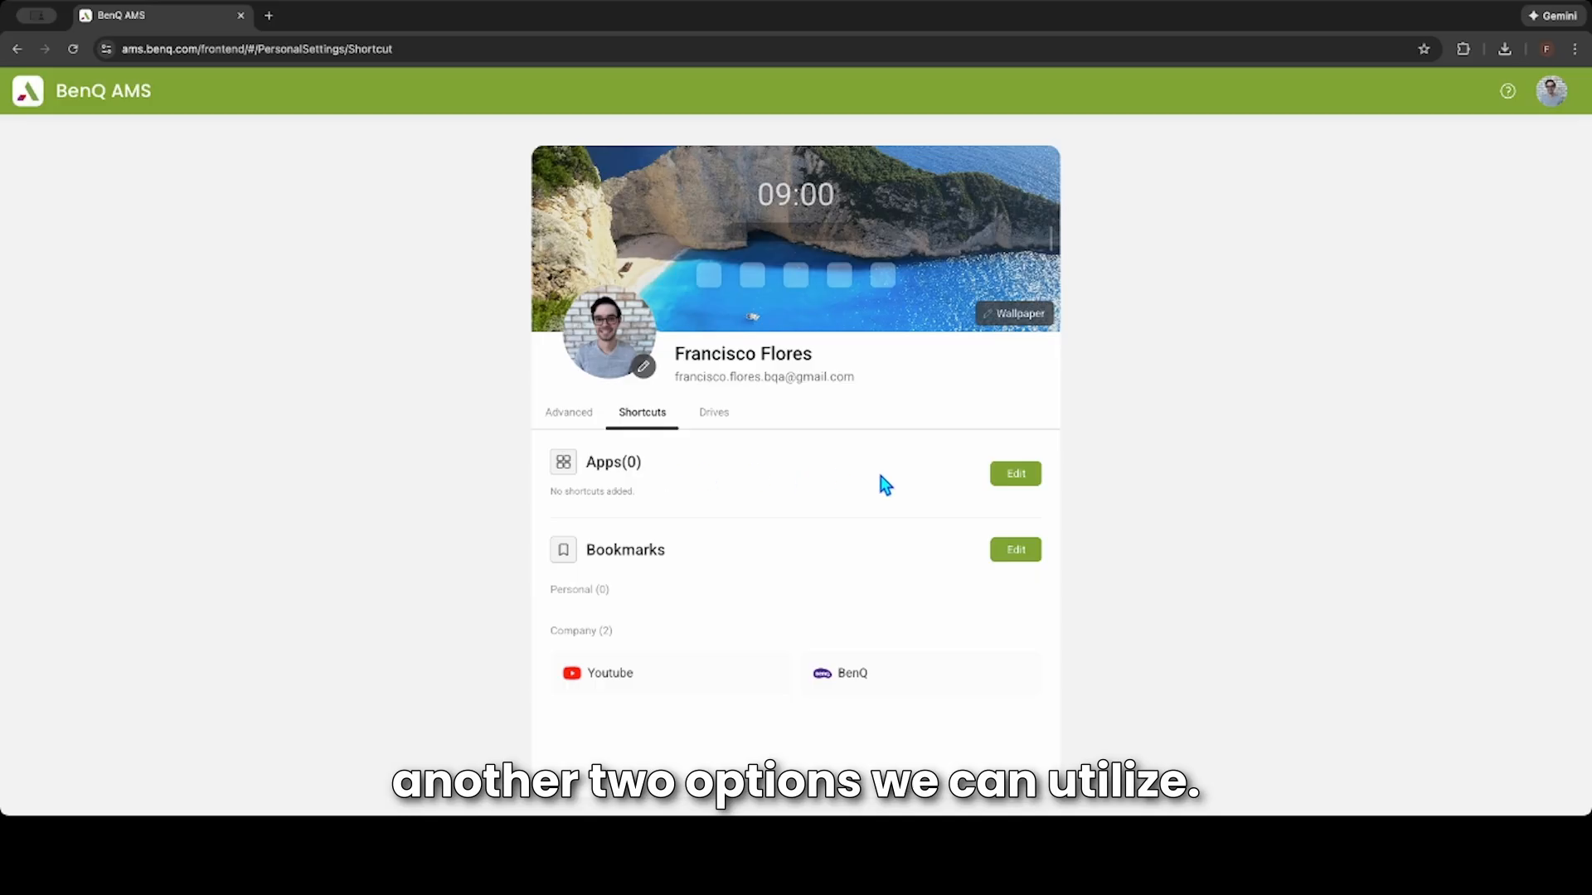
{"action": "double_click", "coordinate": [621, 467]}
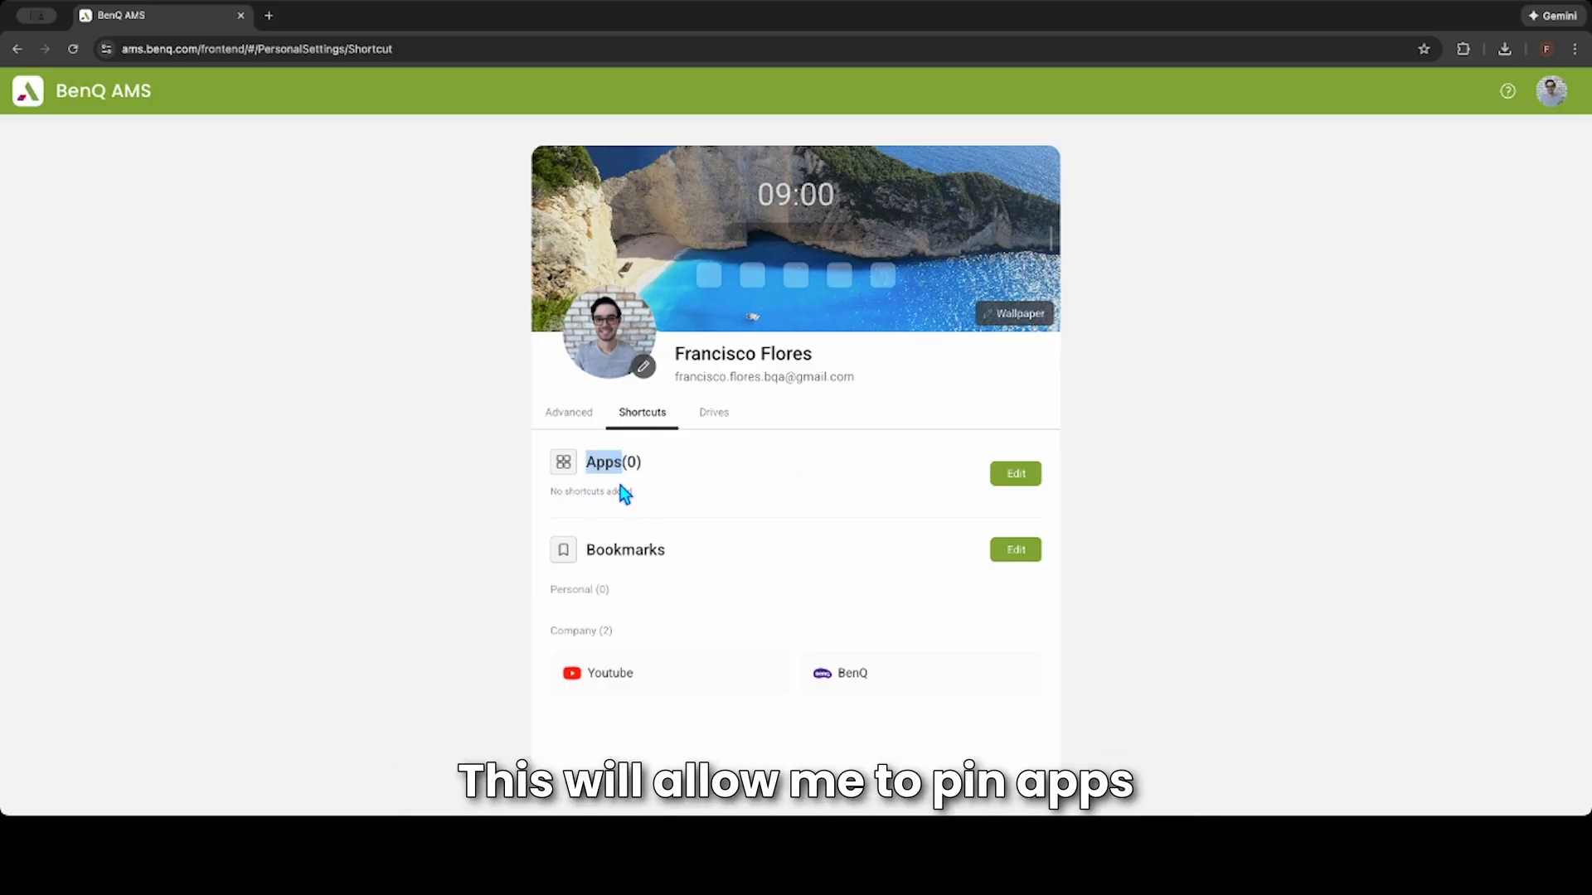
{"action": "left_click", "coordinate": [1015, 479]}
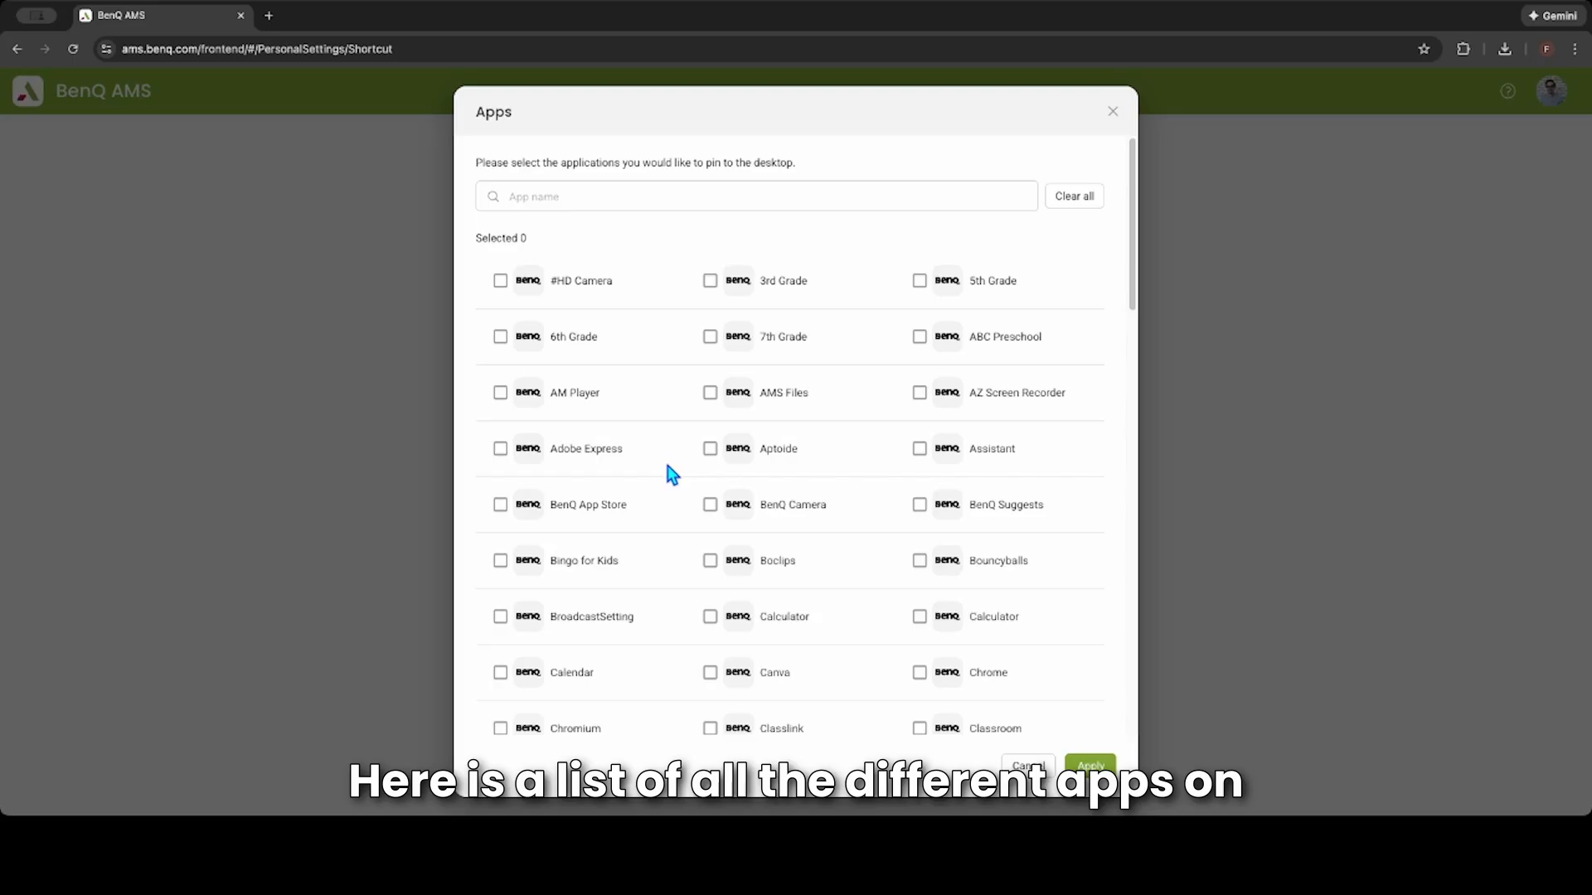
{"action": "scroll", "coordinate": [667, 465], "scroll_direction": "down", "scroll_amount": 4}
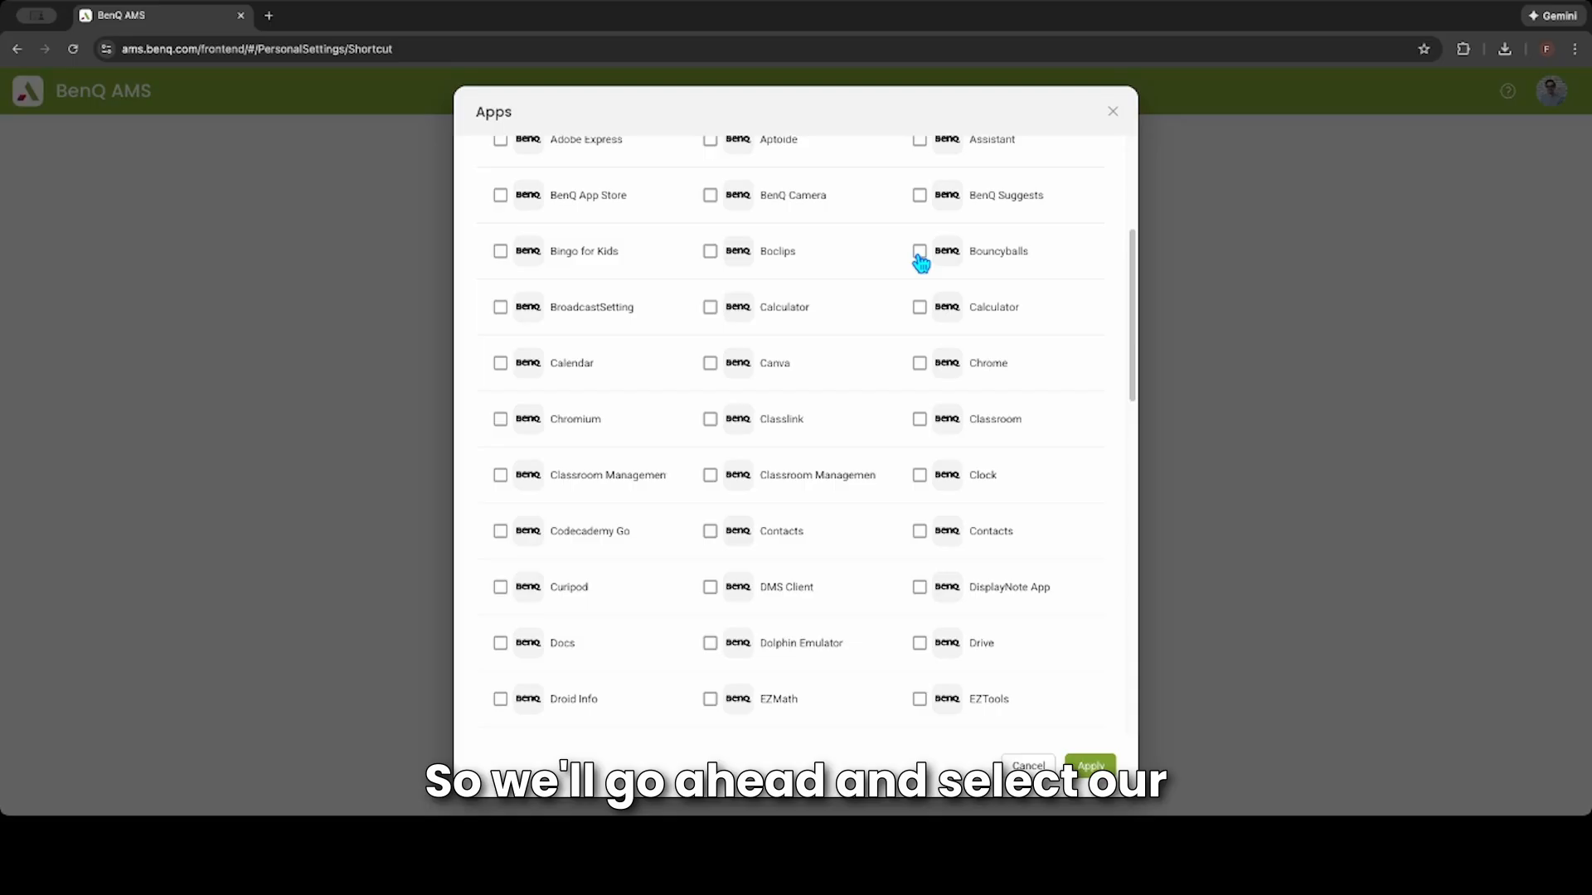
{"action": "left_click", "coordinate": [919, 252]}
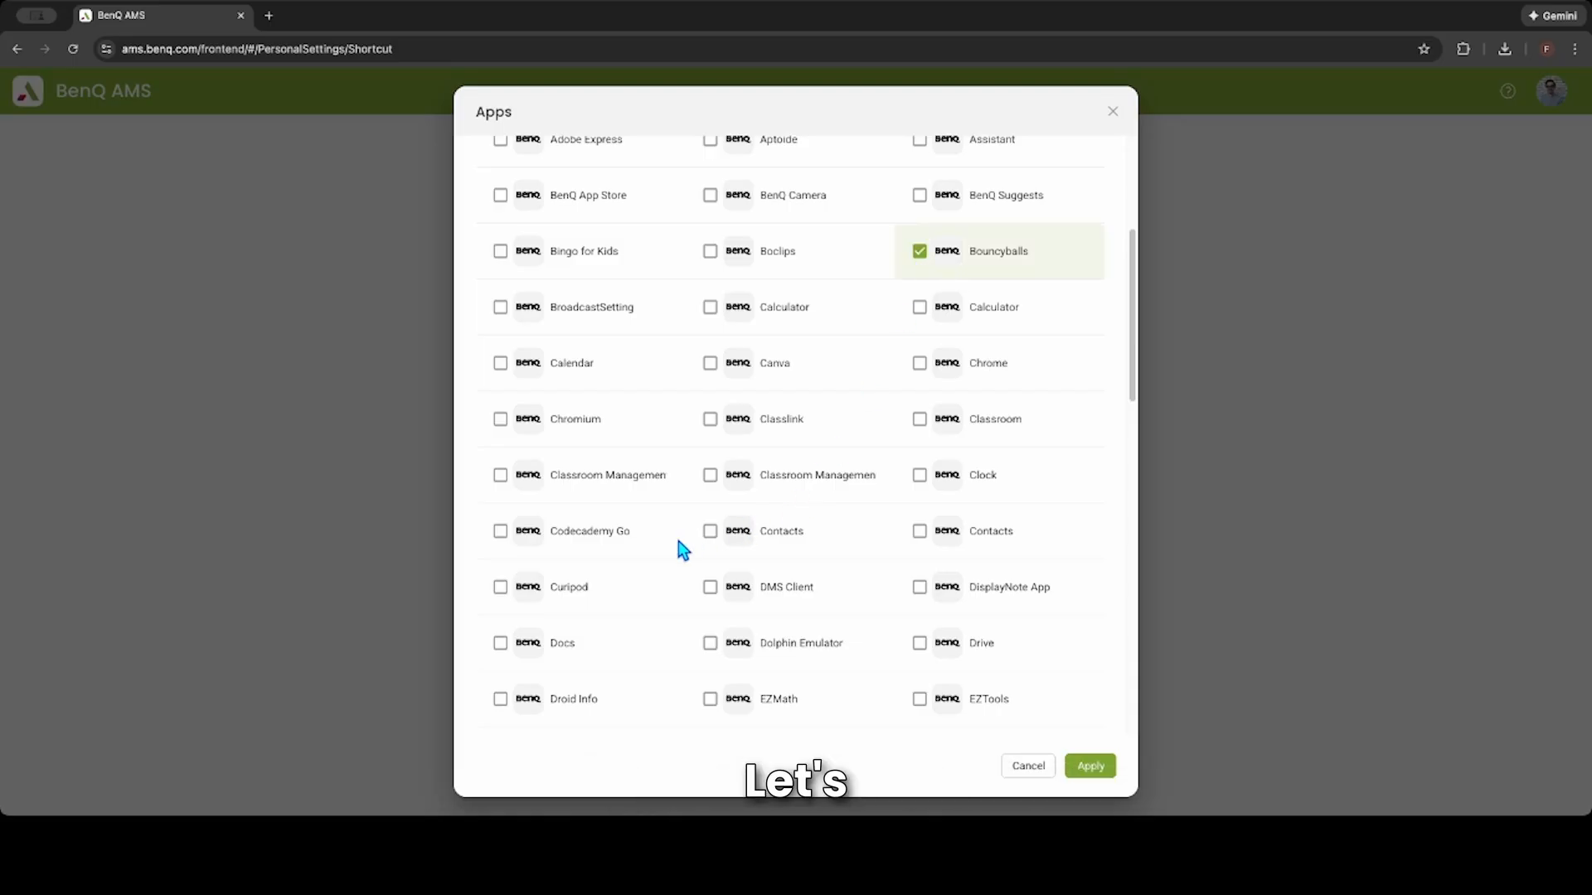
Add InstaShare 2 EDLA, Kahoot! and the second YouTube entry to the selected app shortcuts and apply the selection.
{"action": "scroll", "coordinate": [655, 550], "scroll_direction": "down", "scroll_amount": 3}
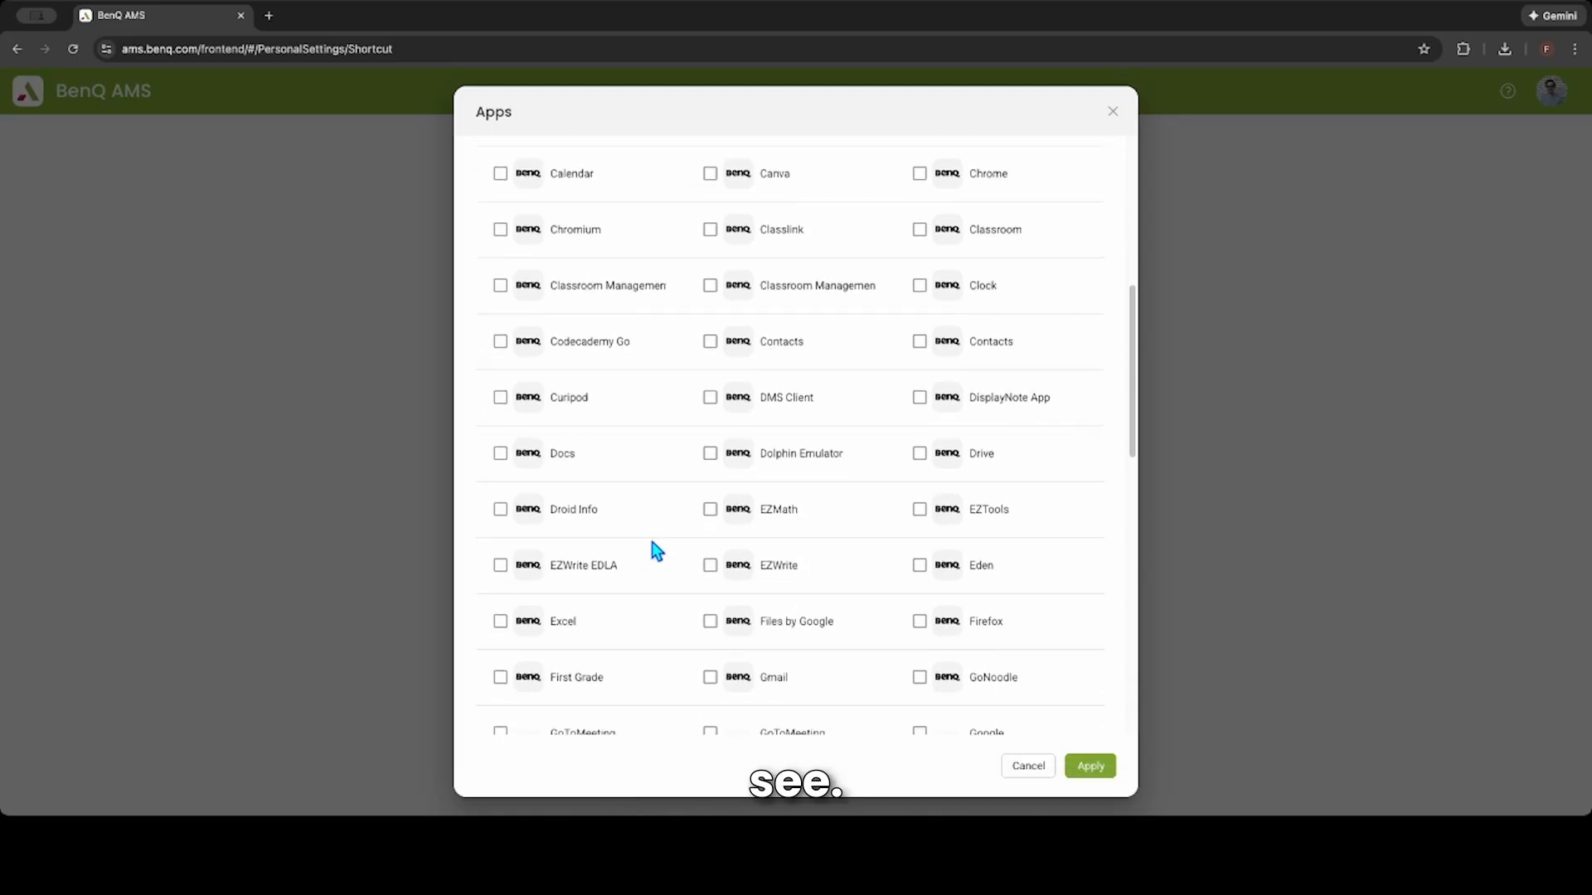
{"action": "scroll", "coordinate": [655, 550], "scroll_direction": "down", "scroll_amount": 4}
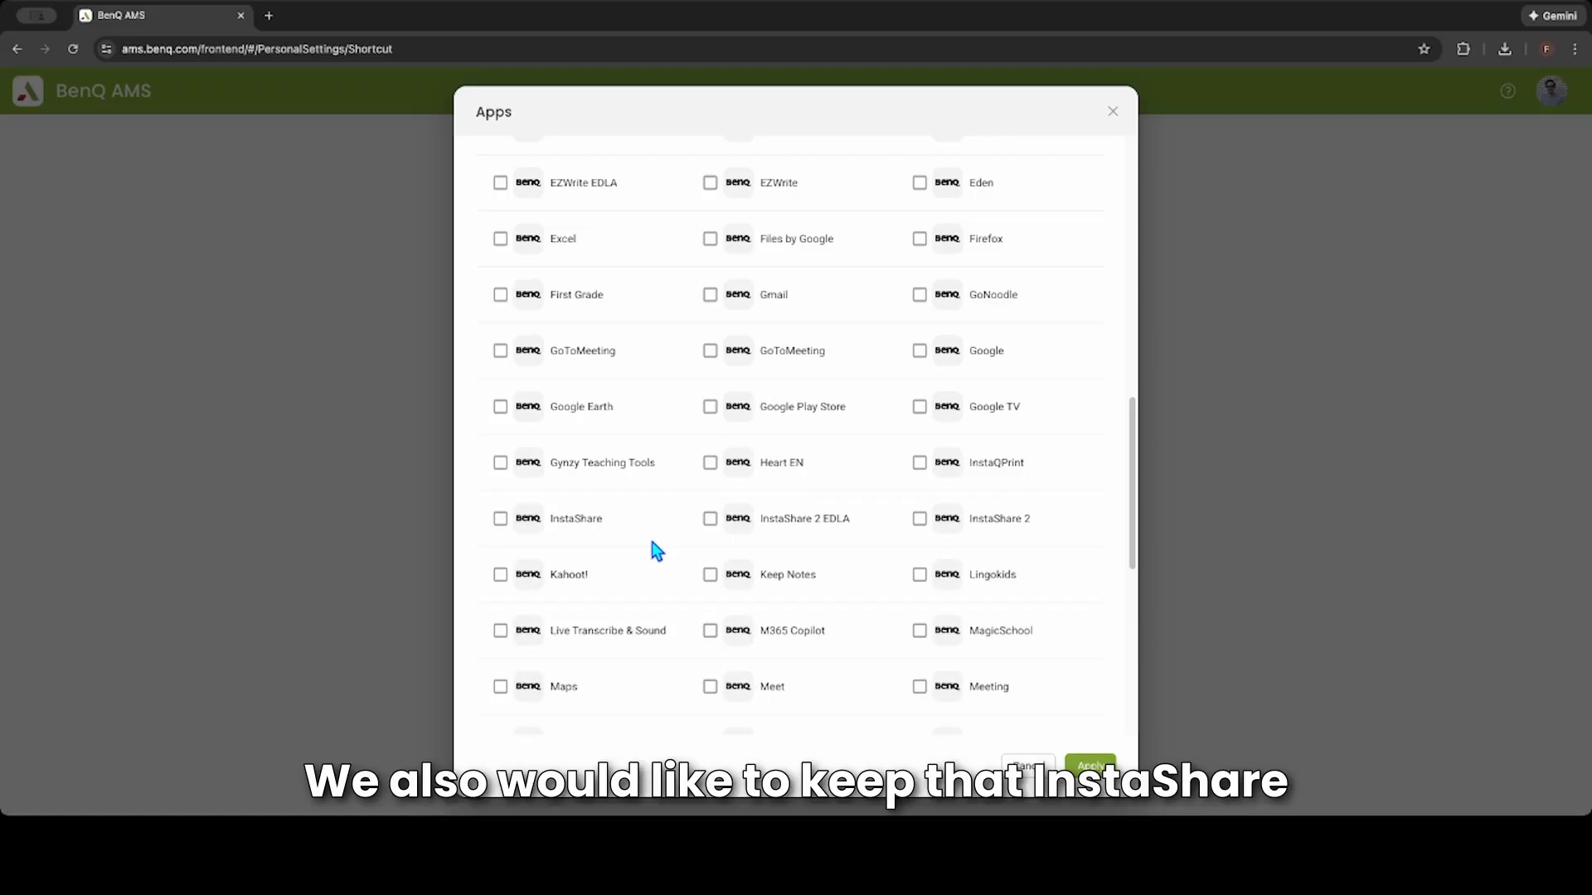
{"action": "scroll", "coordinate": [657, 552], "scroll_direction": "down", "scroll_amount": 1}
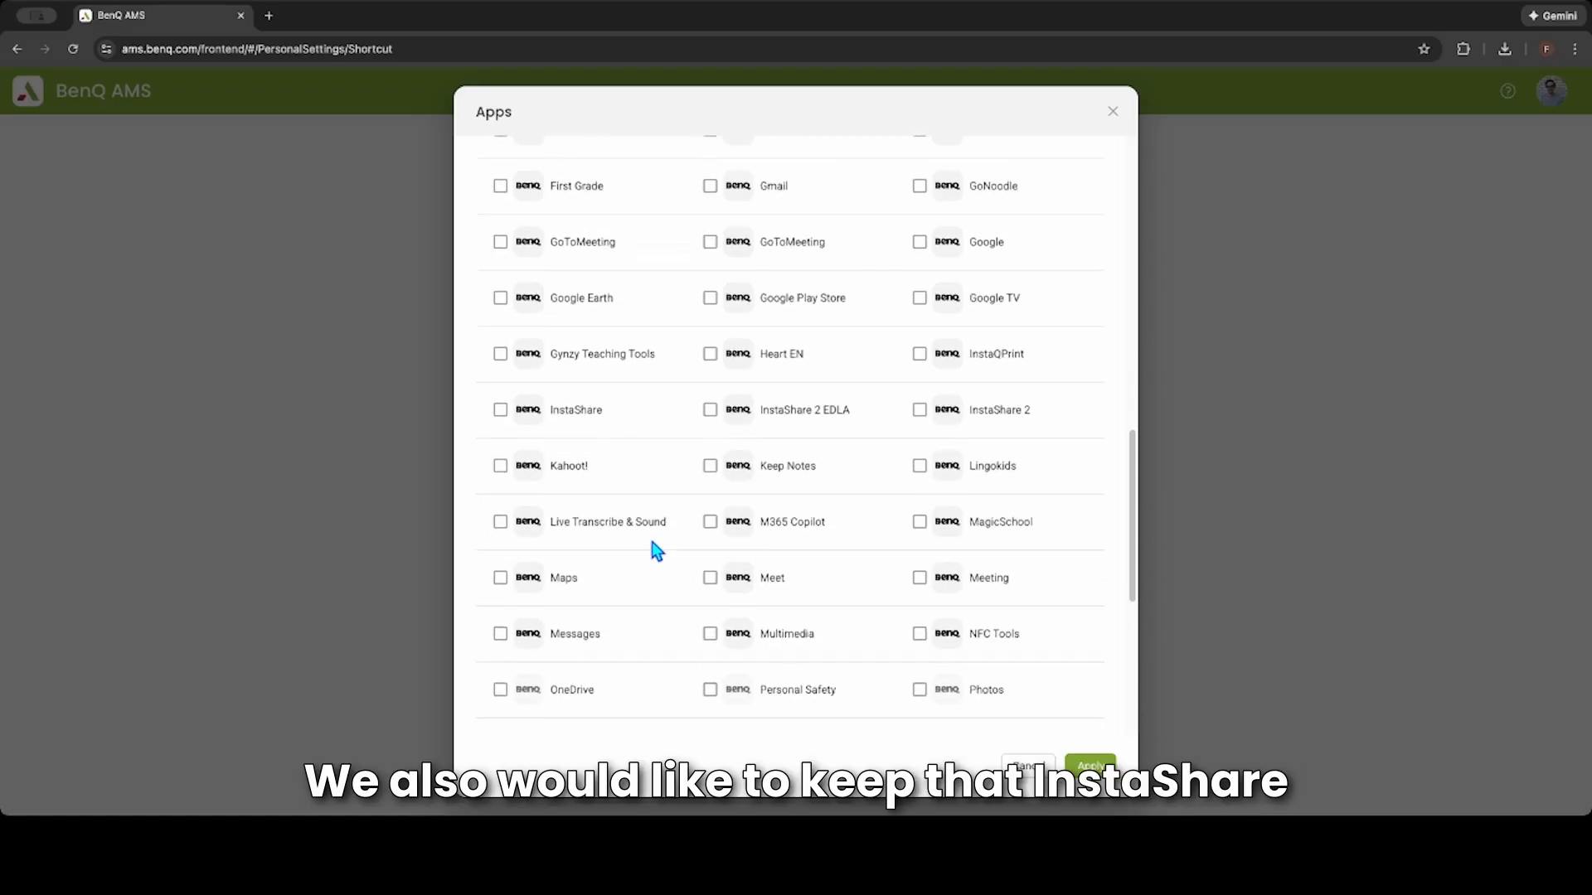
{"action": "left_click", "coordinate": [709, 411]}
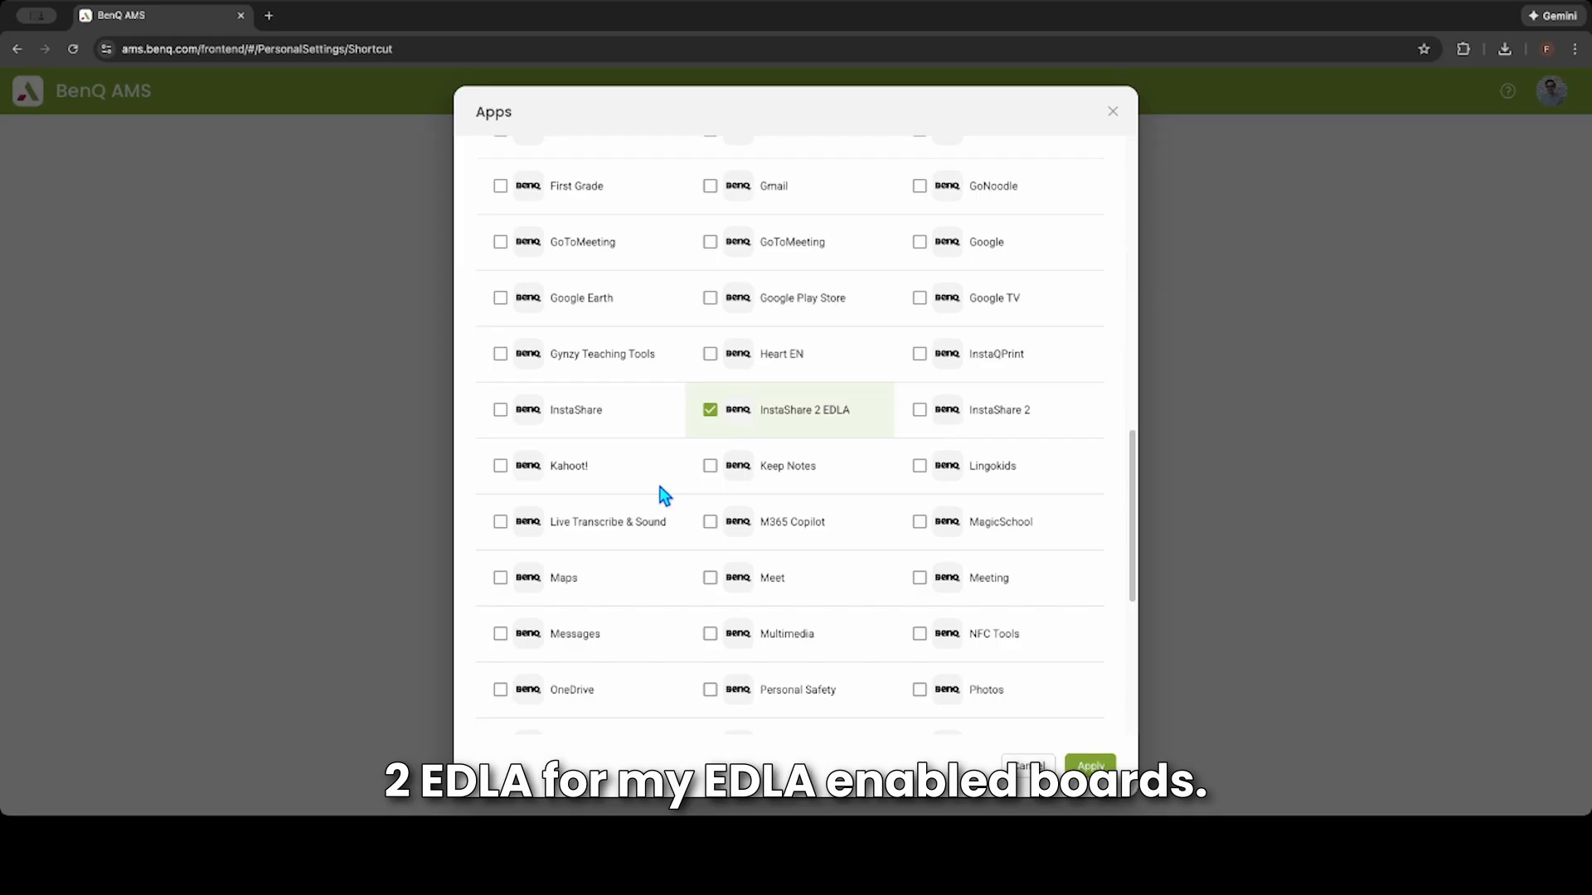
{"action": "left_click", "coordinate": [501, 468]}
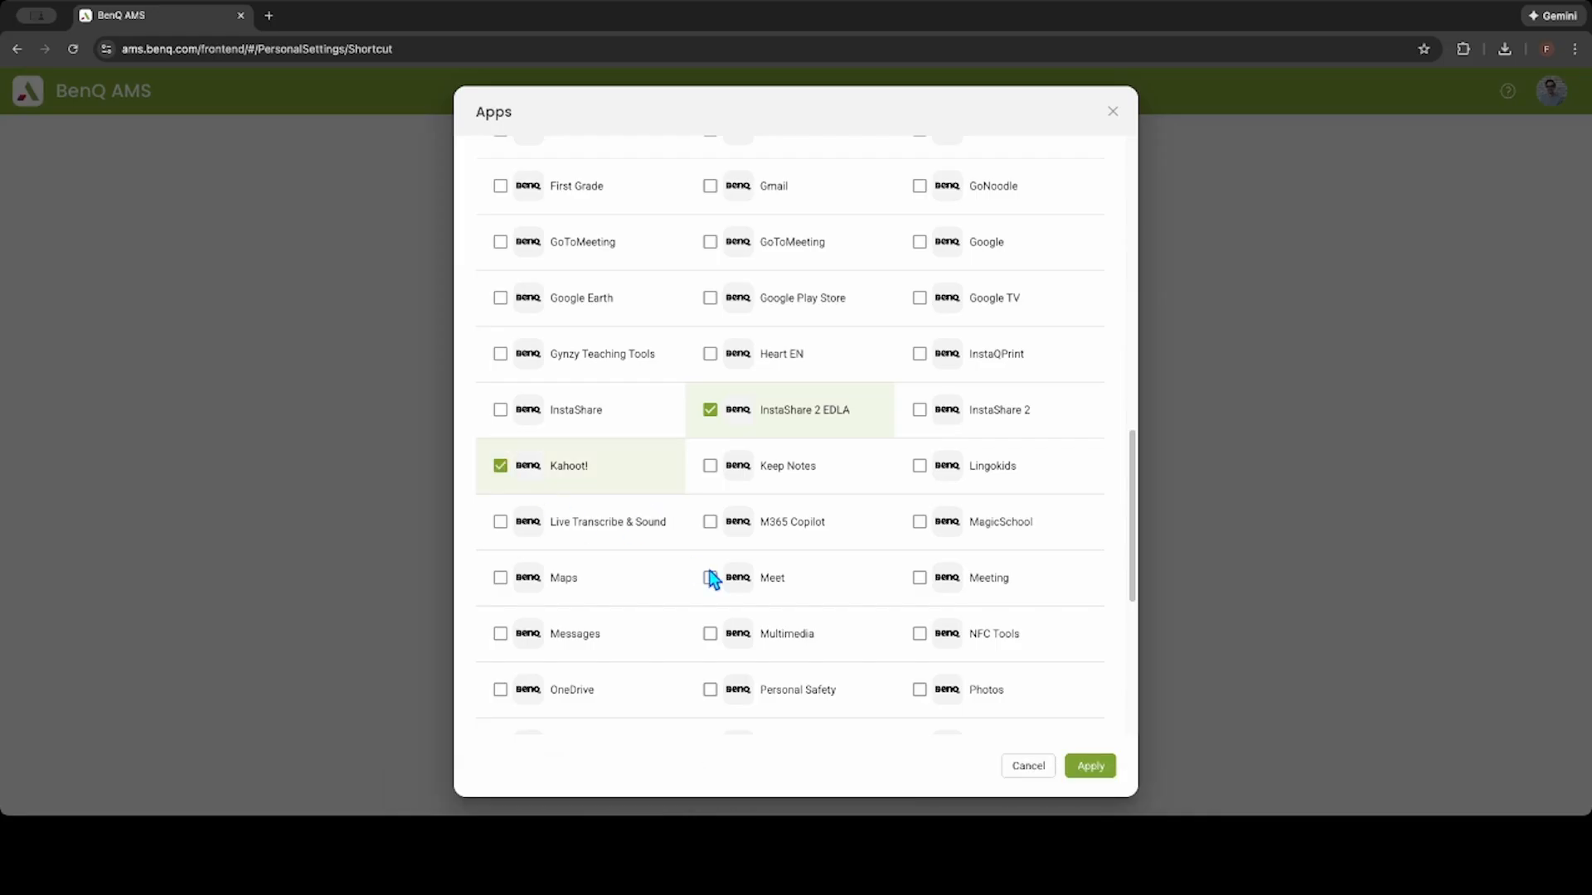
{"action": "scroll", "coordinate": [782, 568], "scroll_direction": "down", "scroll_amount": 5}
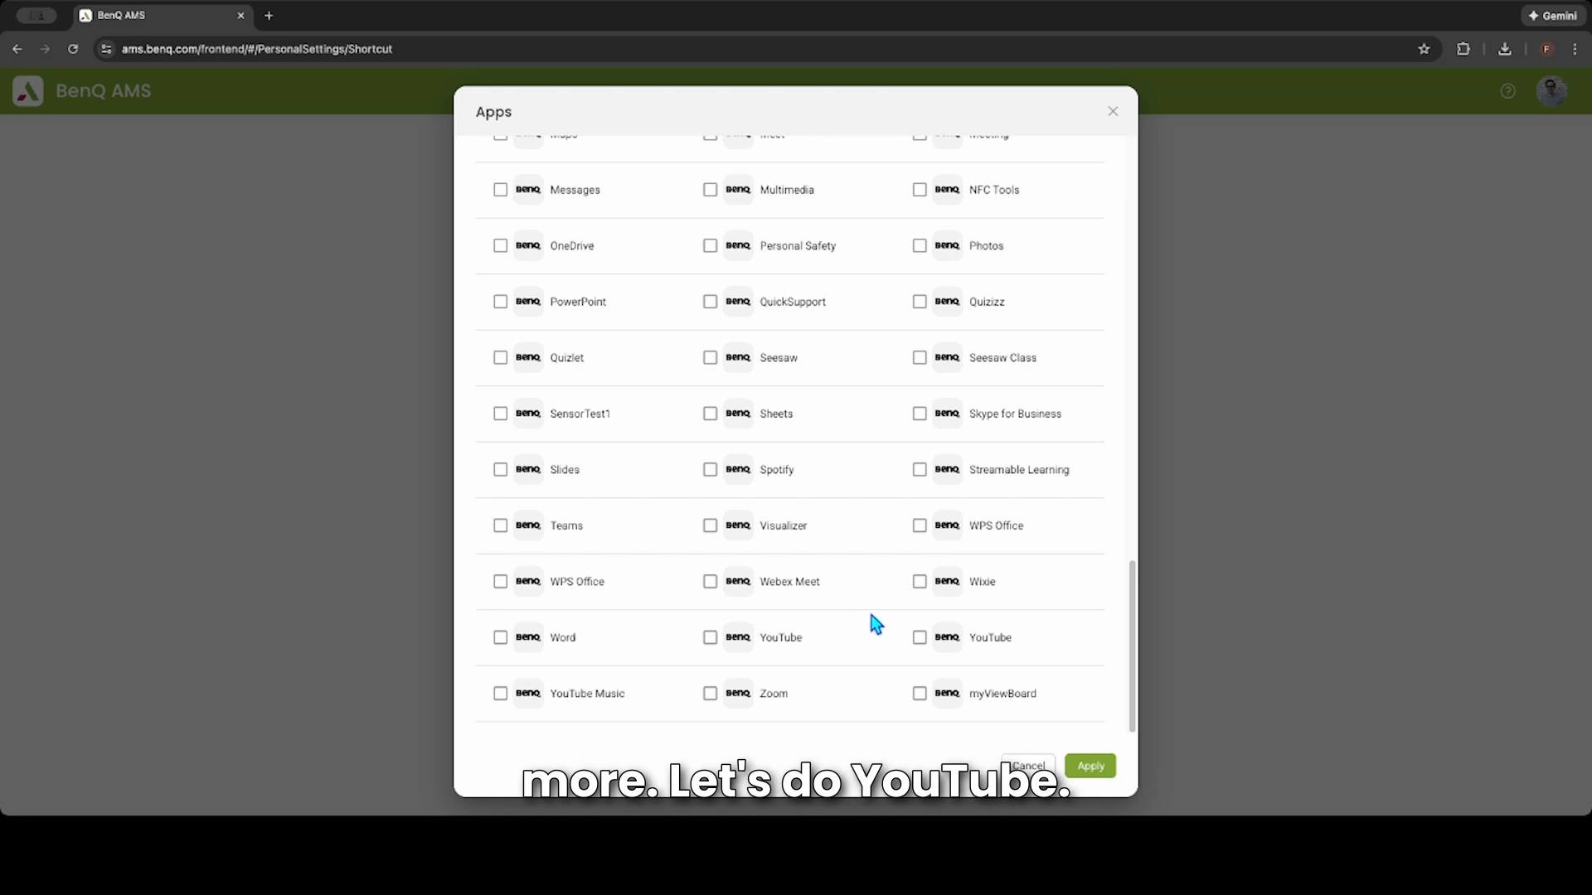
{"action": "left_click", "coordinate": [919, 643]}
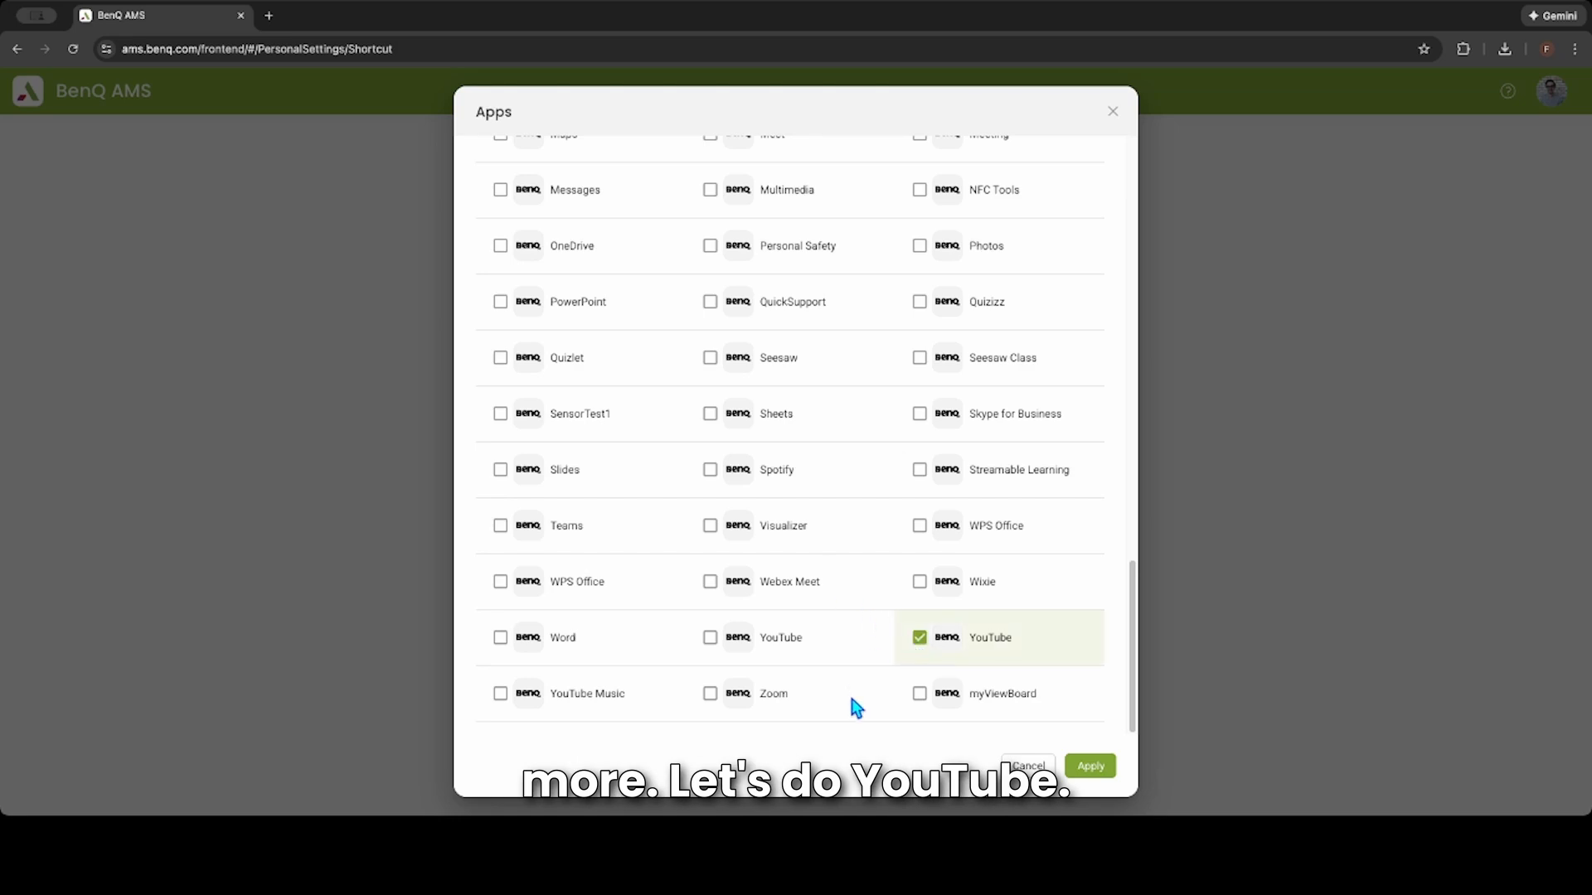
{"action": "left_click", "coordinate": [1103, 768]}
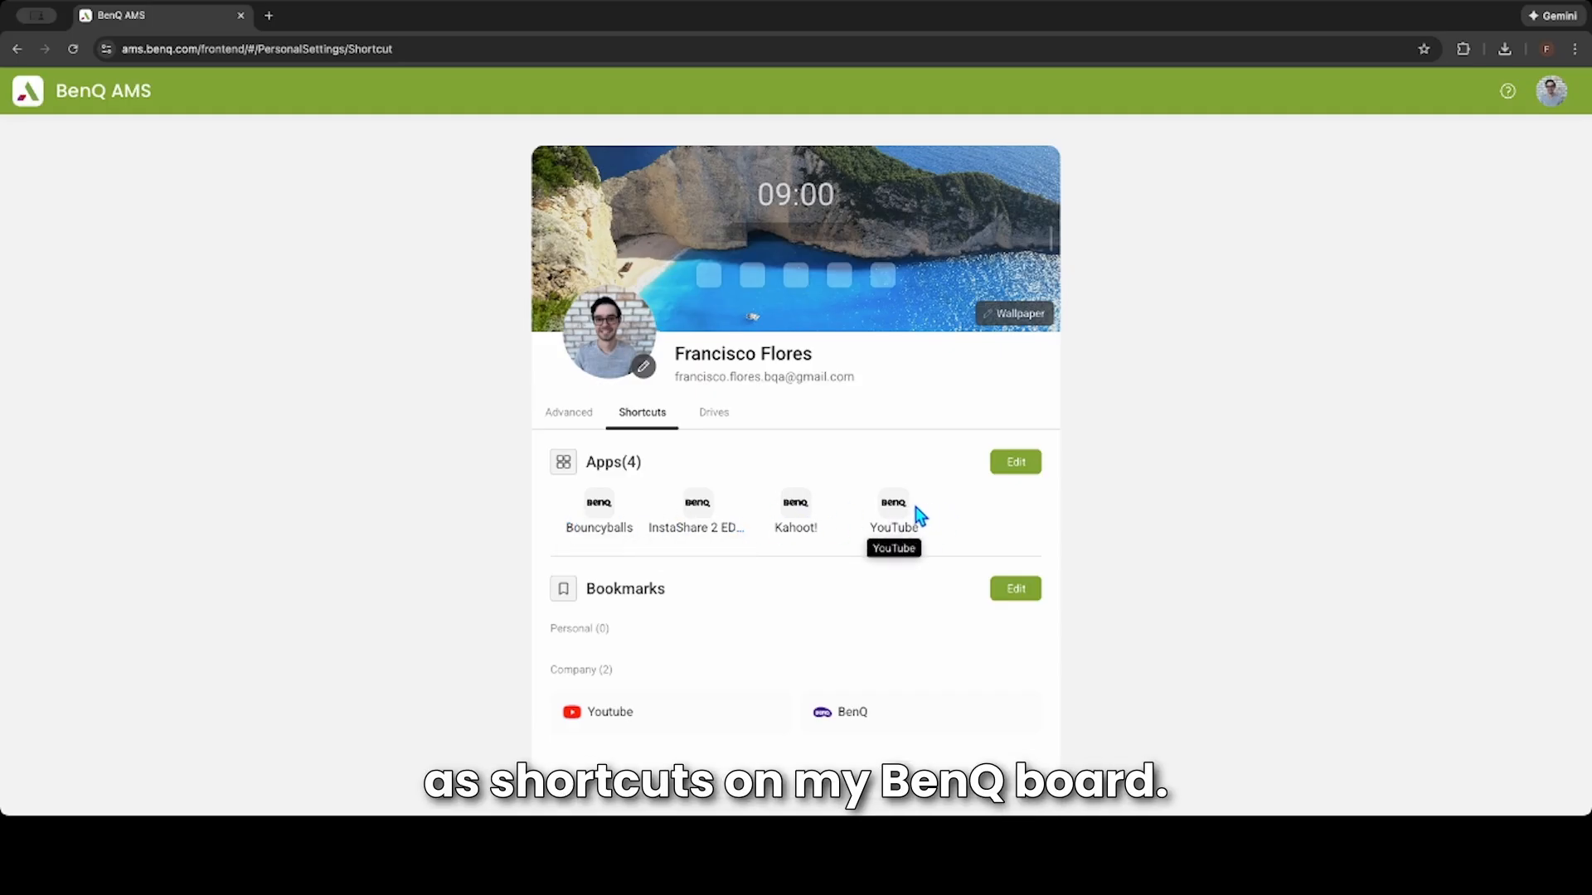
{"action": "double_click", "coordinate": [665, 590]}
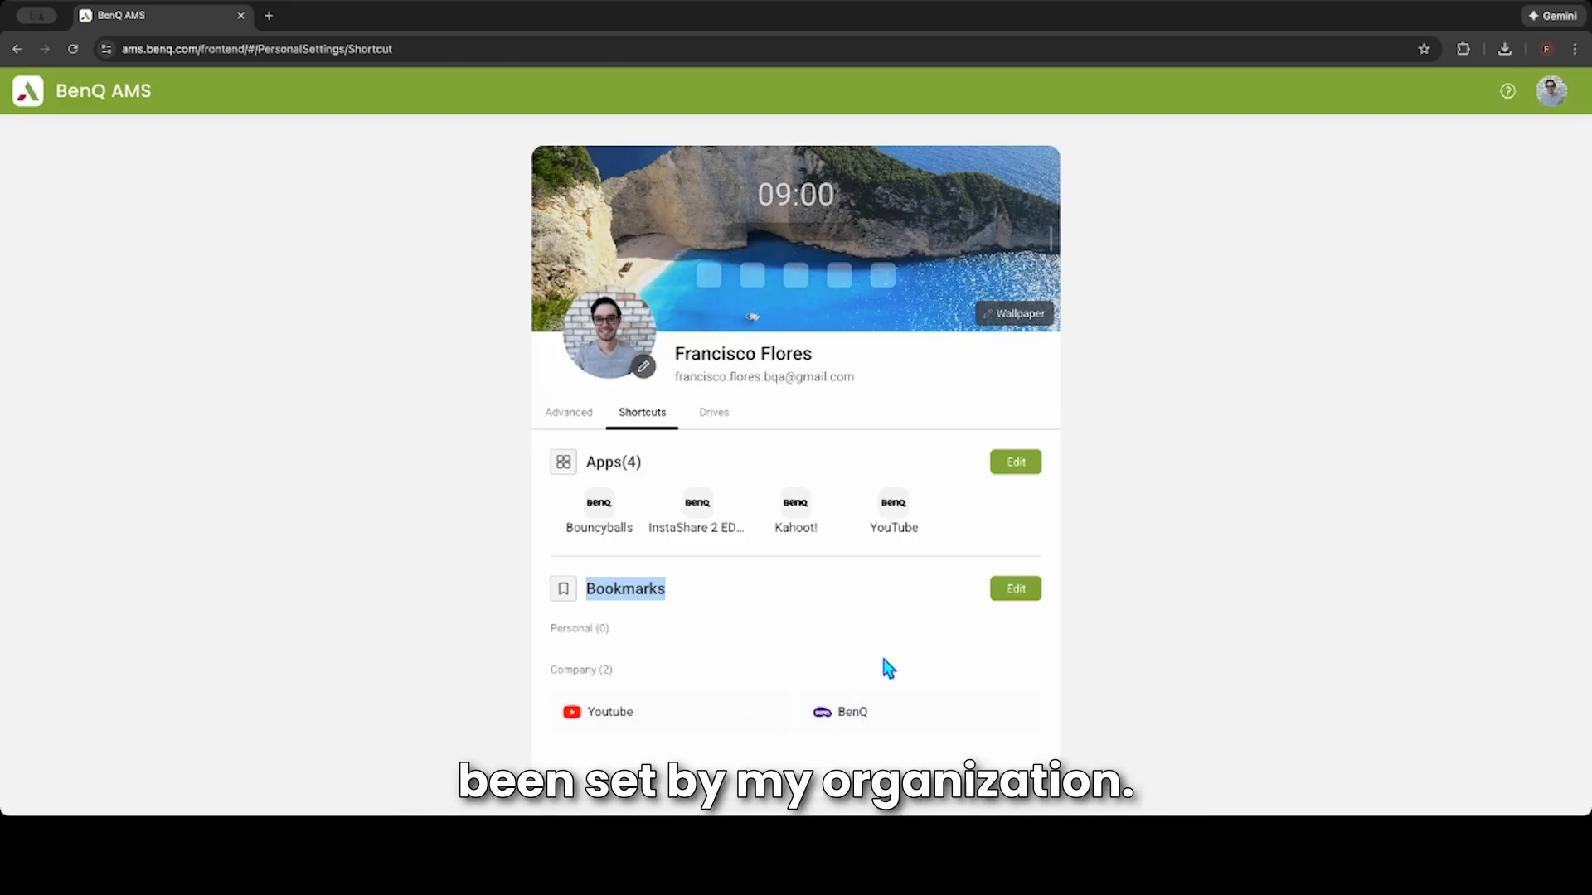
{"action": "left_click", "coordinate": [1018, 591]}
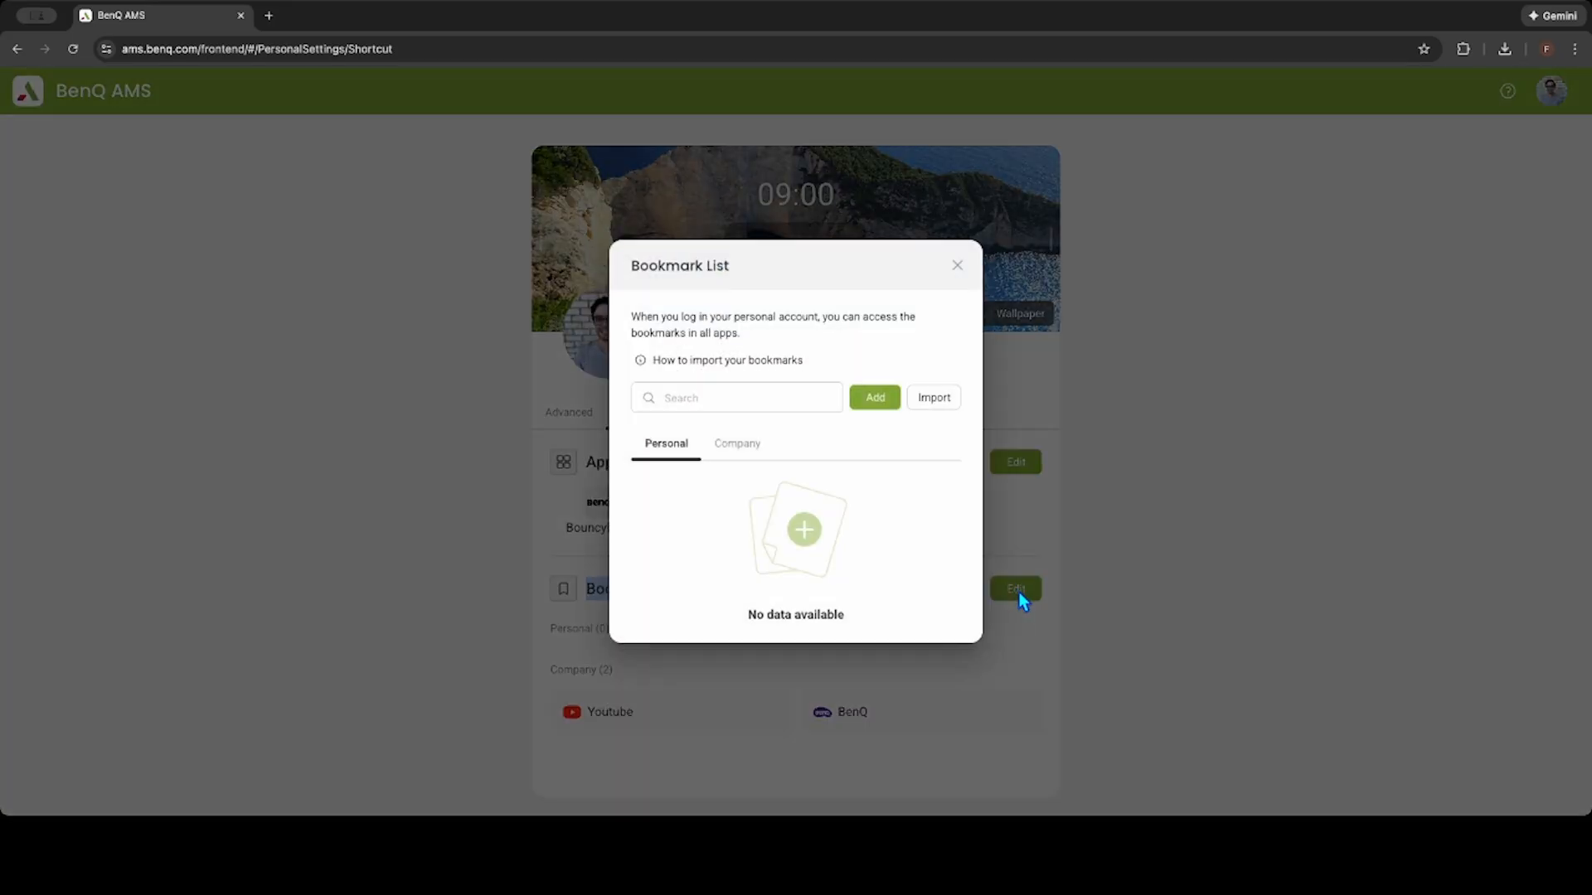
{"action": "left_click", "coordinate": [875, 397]}
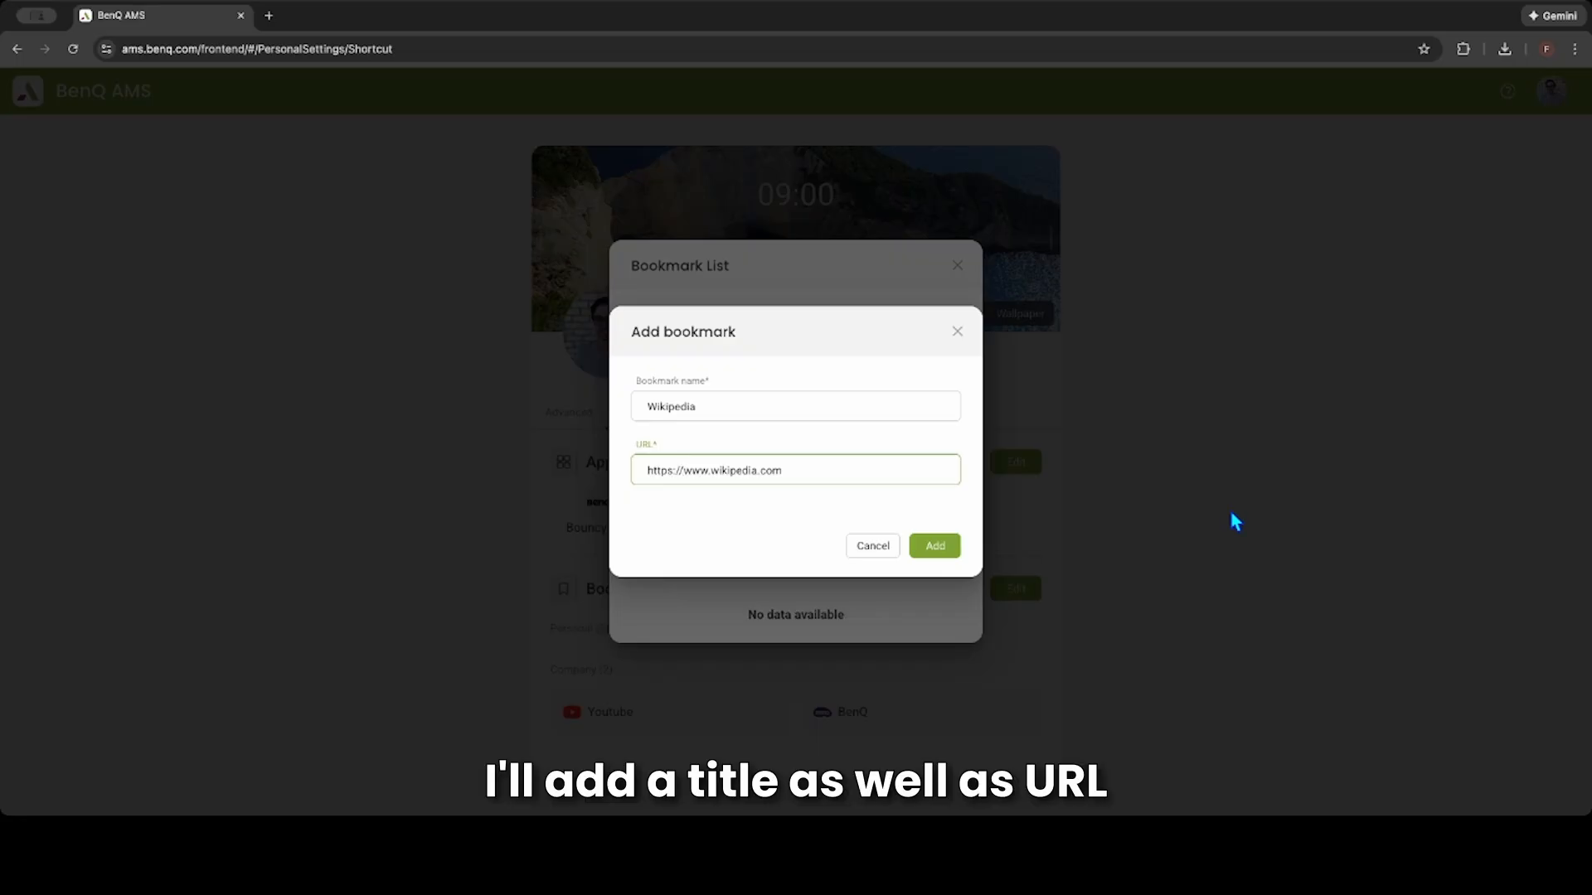
{"action": "left_click", "coordinate": [944, 547]}
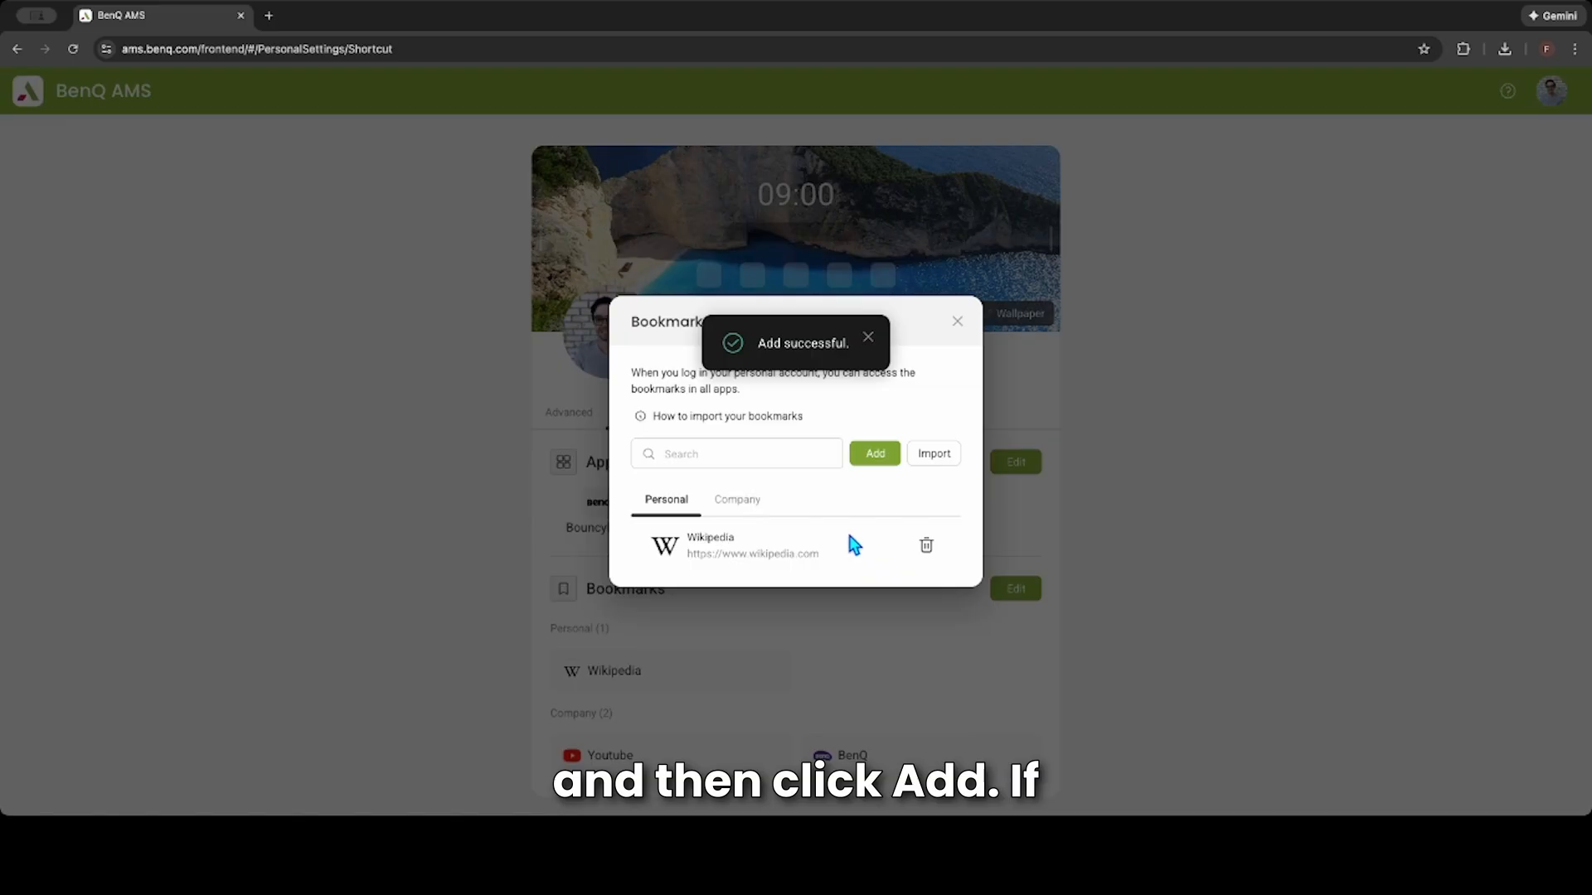
{"action": "left_click", "coordinate": [868, 340]}
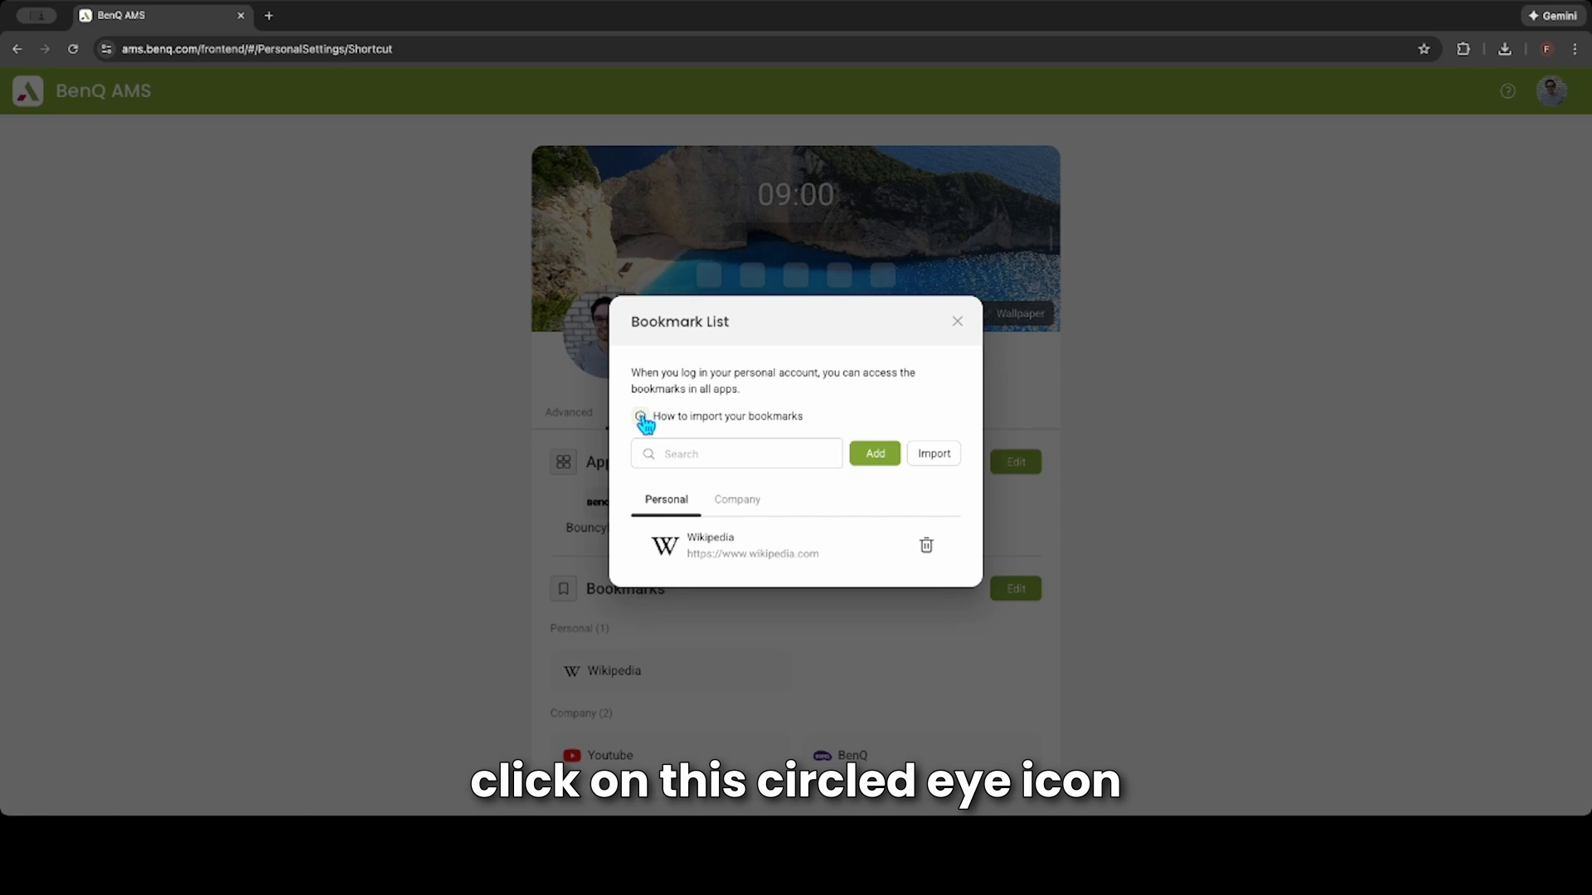
Read through the instructions on exporting browser bookmarks and importing them, and close them.
{"action": "left_click", "coordinate": [642, 417]}
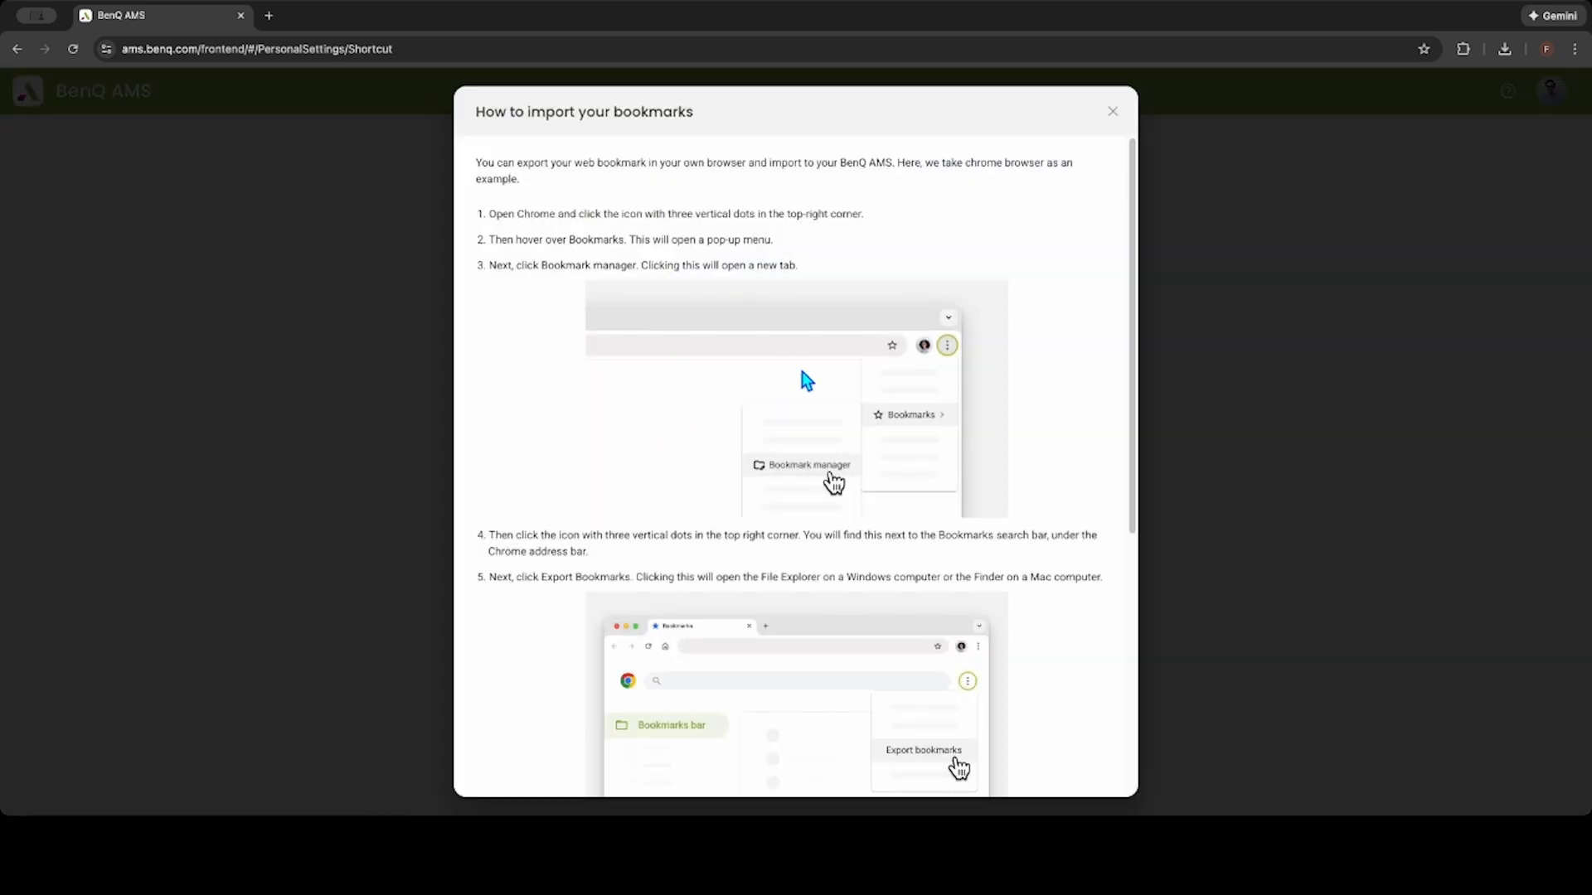
{"action": "scroll", "coordinate": [803, 371], "scroll_direction": "down", "scroll_amount": 3}
{"action": "scroll", "coordinate": [802, 371], "scroll_direction": "down", "scroll_amount": 2}
{"action": "scroll", "coordinate": [806, 371], "scroll_direction": "up", "scroll_amount": 5}
{"action": "scroll", "coordinate": [962, 327], "scroll_direction": "down", "scroll_amount": 5}
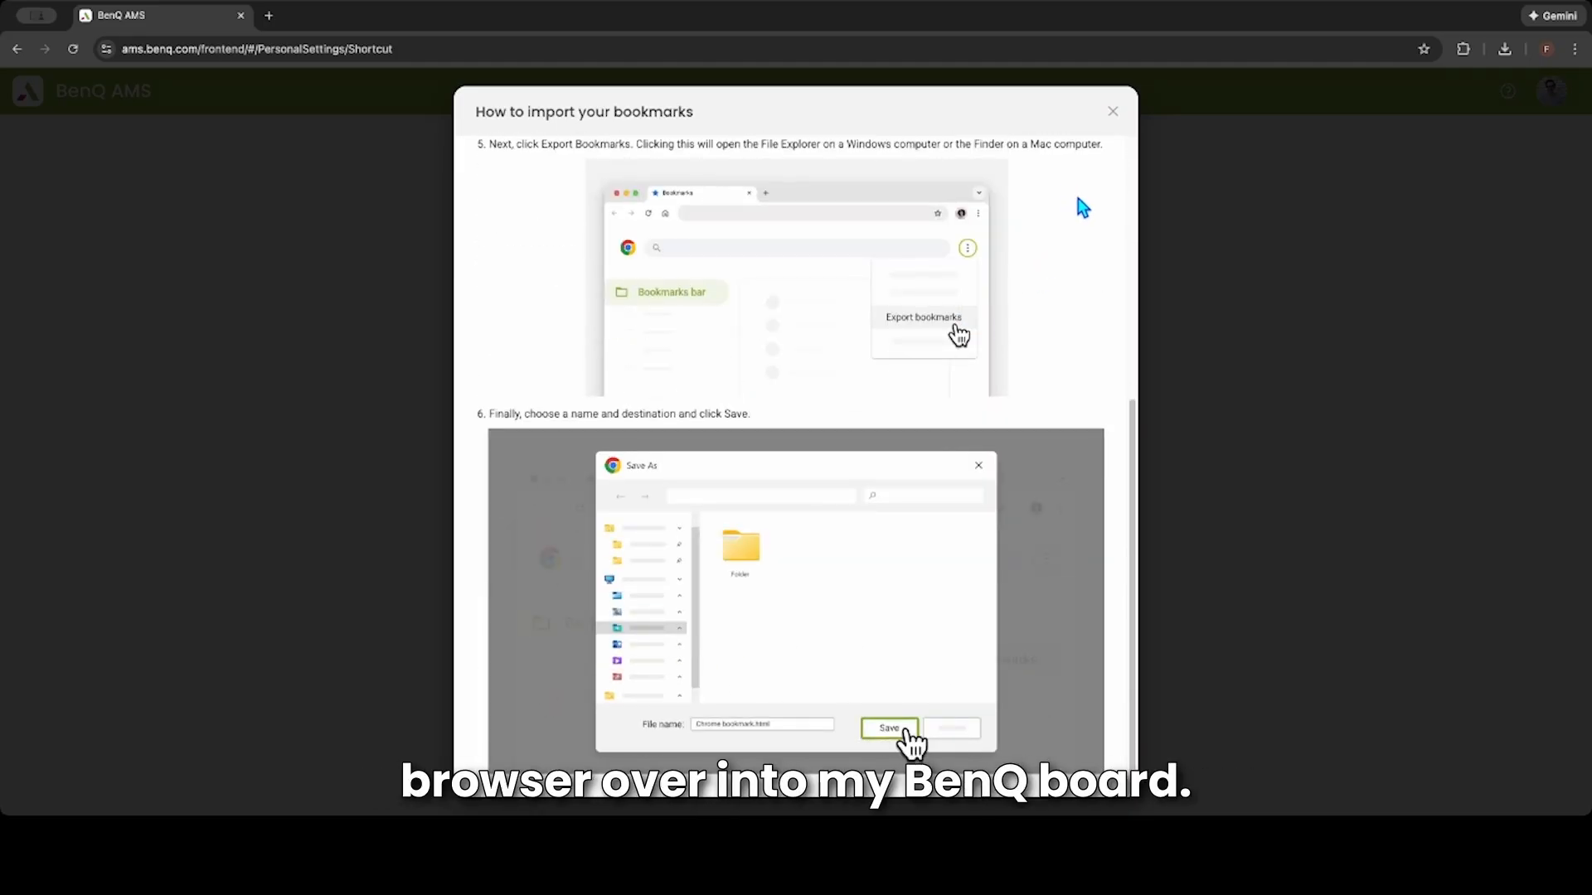
{"action": "left_click", "coordinate": [1113, 111]}
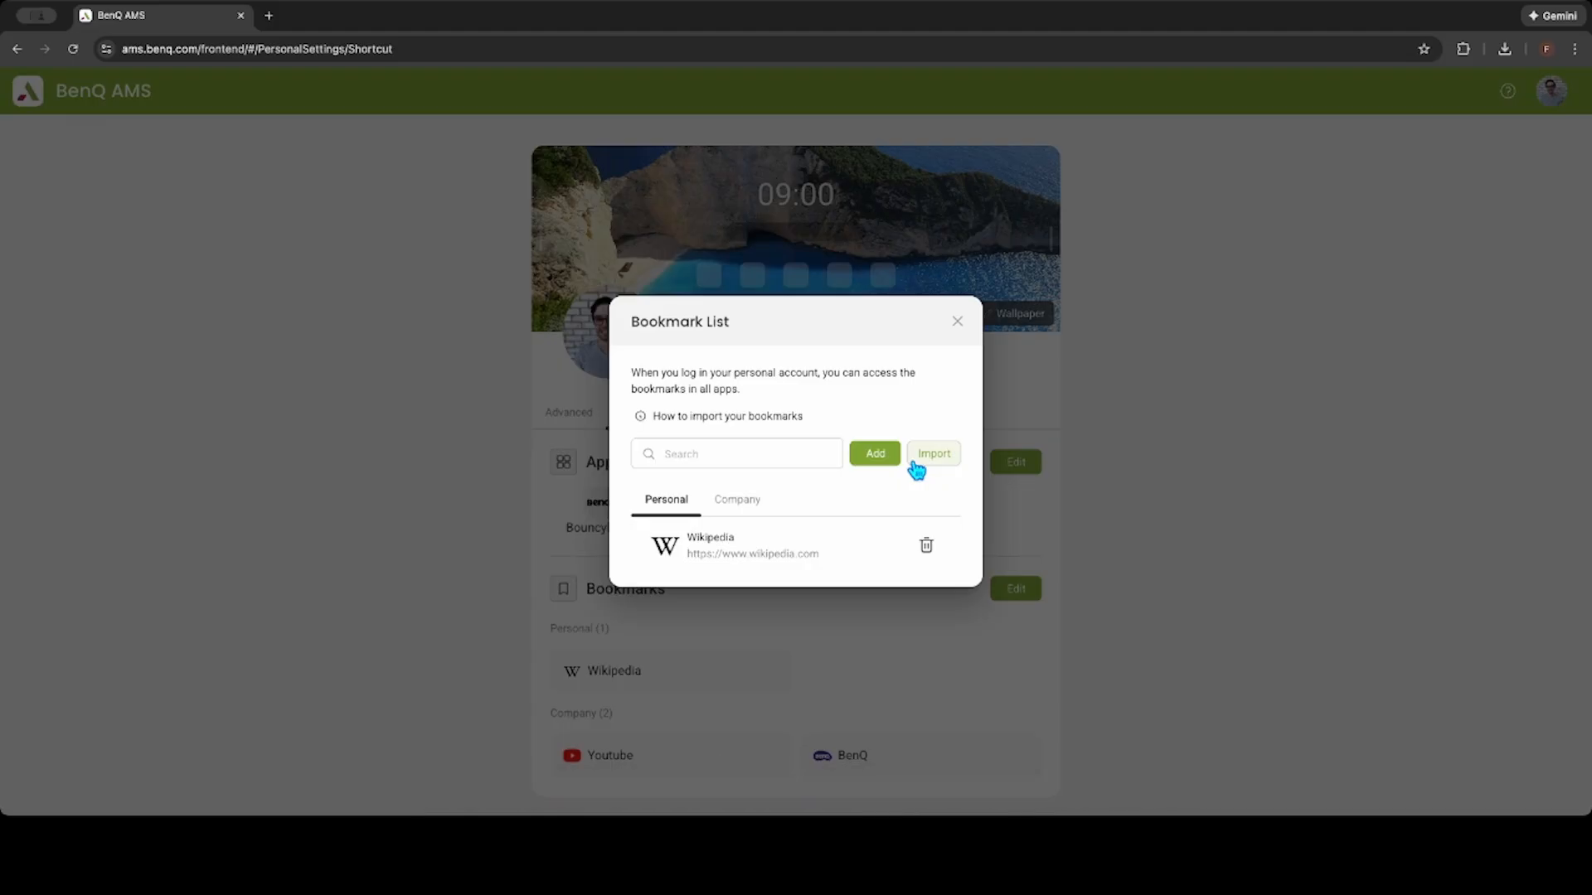
Close the bookmark list and review the personal and company bookmark groups among the shortcuts.
{"action": "left_click", "coordinate": [957, 321]}
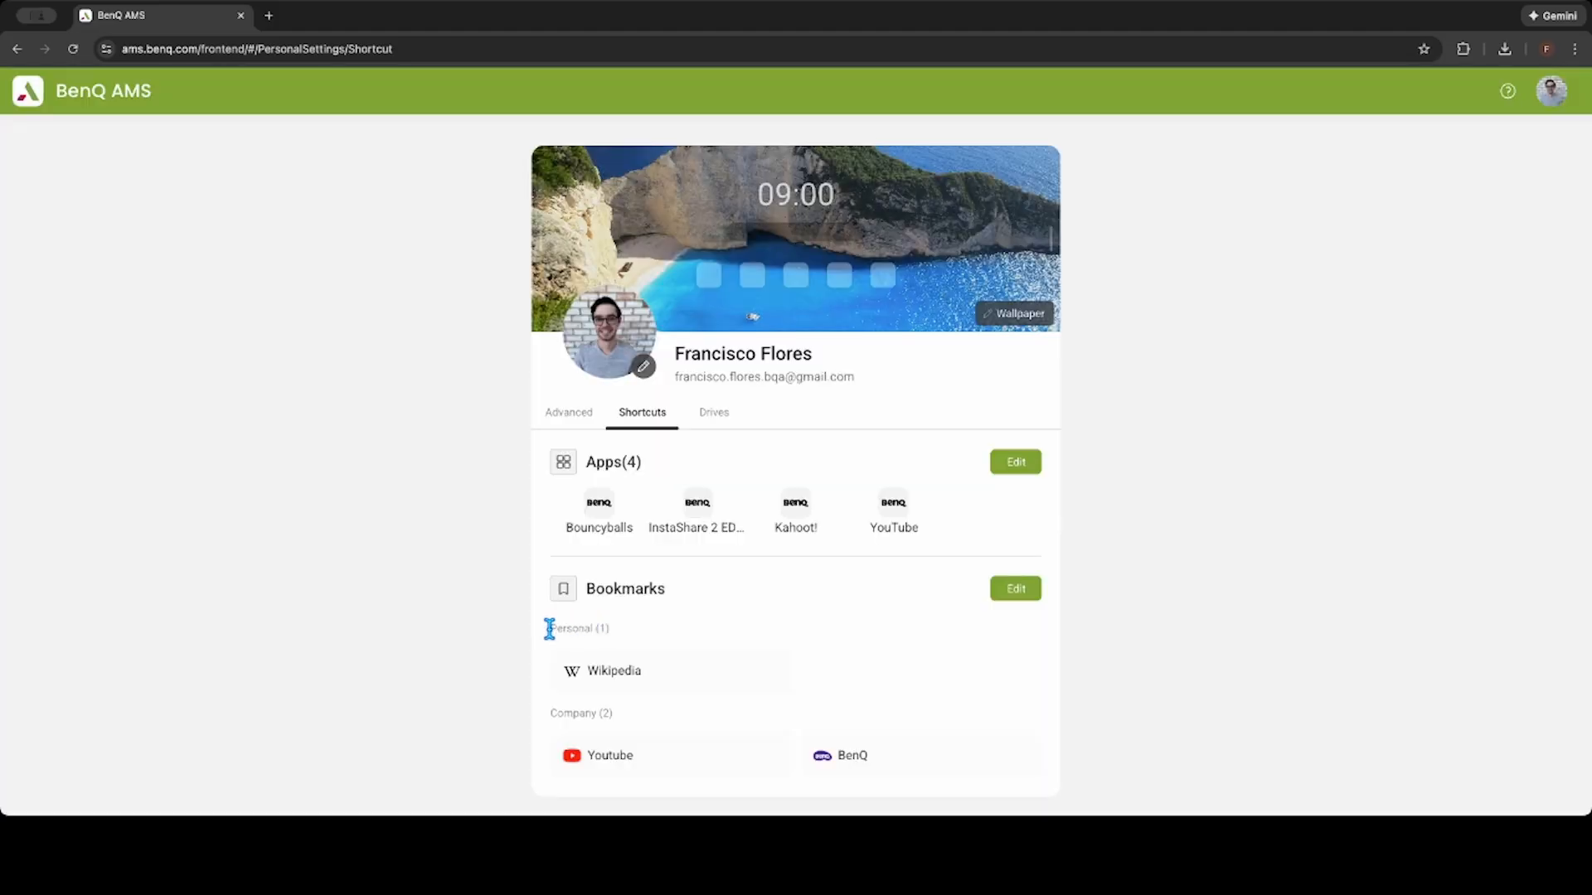
{"action": "left_click_drag", "start_coordinate": [547, 629], "coordinate": [623, 634]}
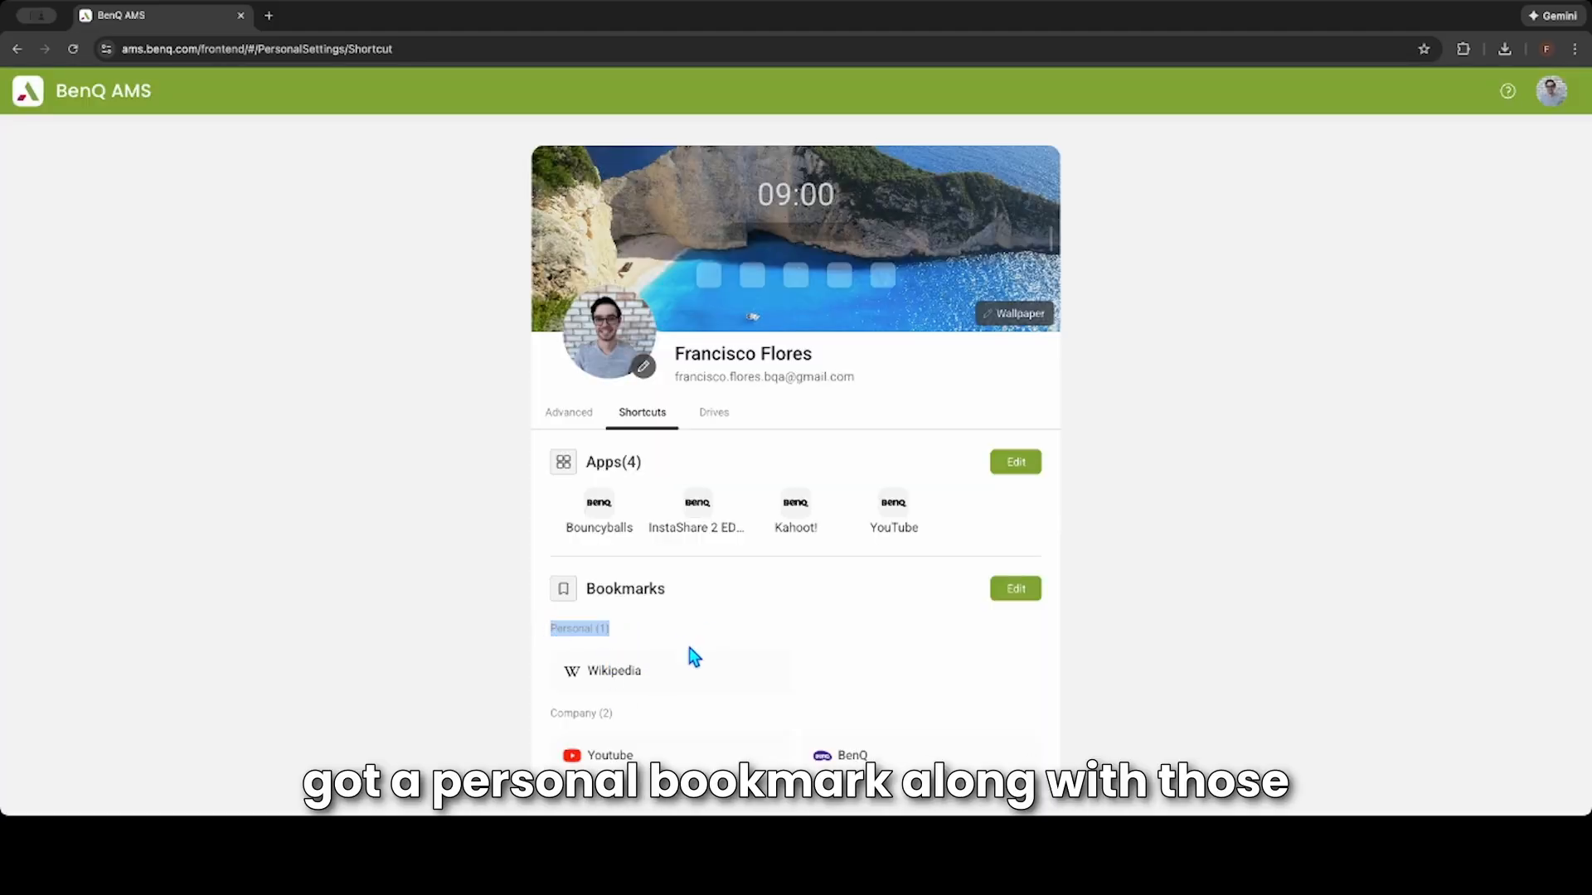
{"action": "left_click_drag", "start_coordinate": [547, 715], "coordinate": [651, 721]}
{"action": "left_click", "coordinate": [651, 721]}
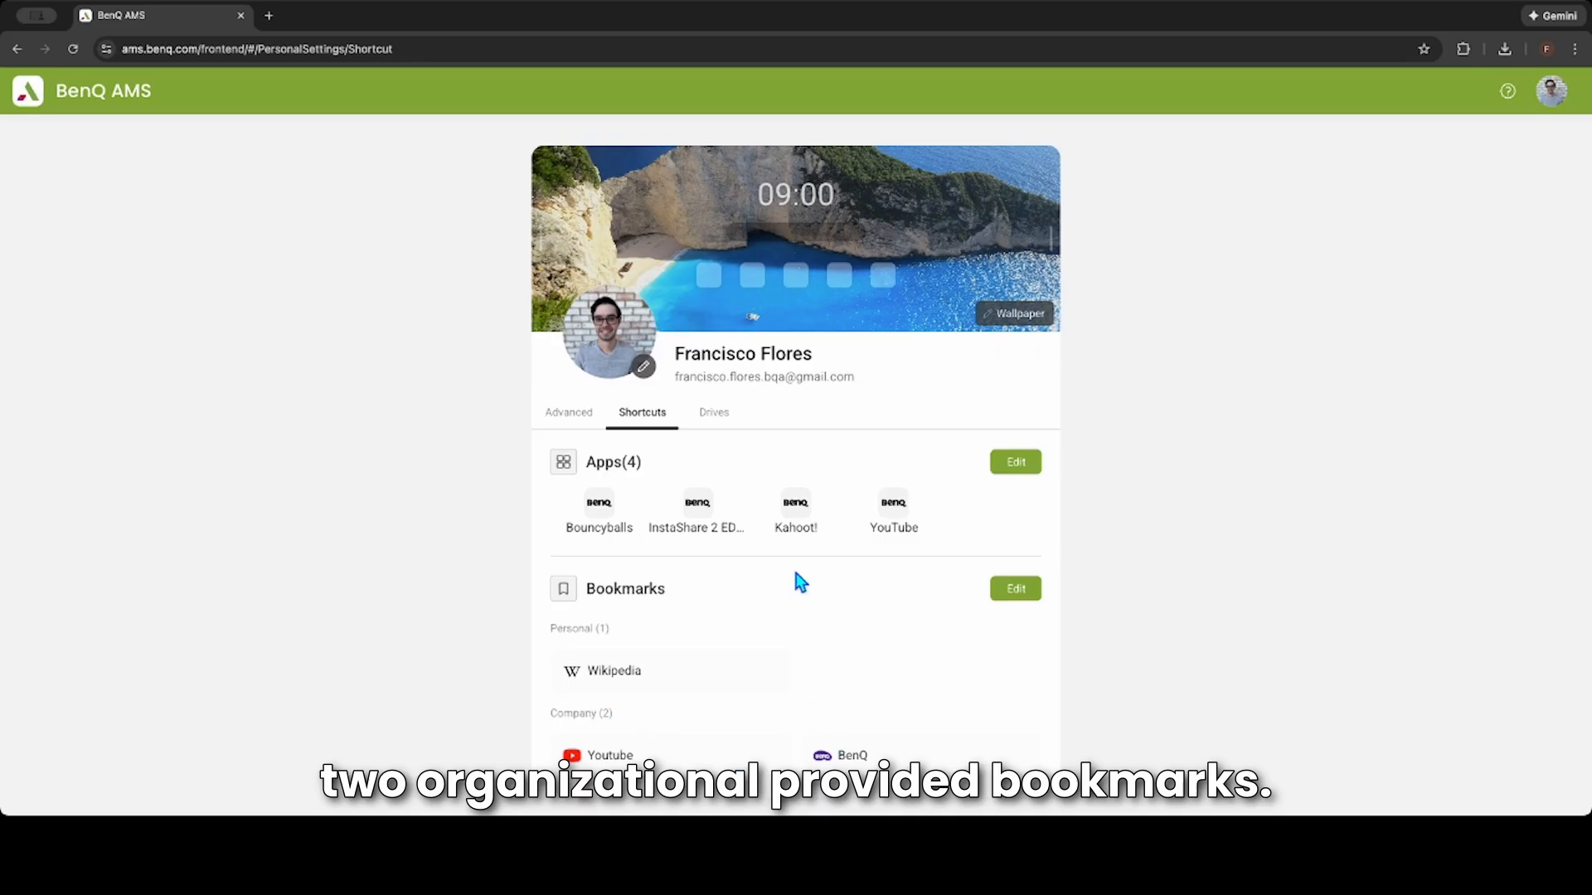
Link Google Drive as cloud storage, choosing the personal Gmail account and granting BenQ AMS access to it.
{"action": "left_click", "coordinate": [716, 421]}
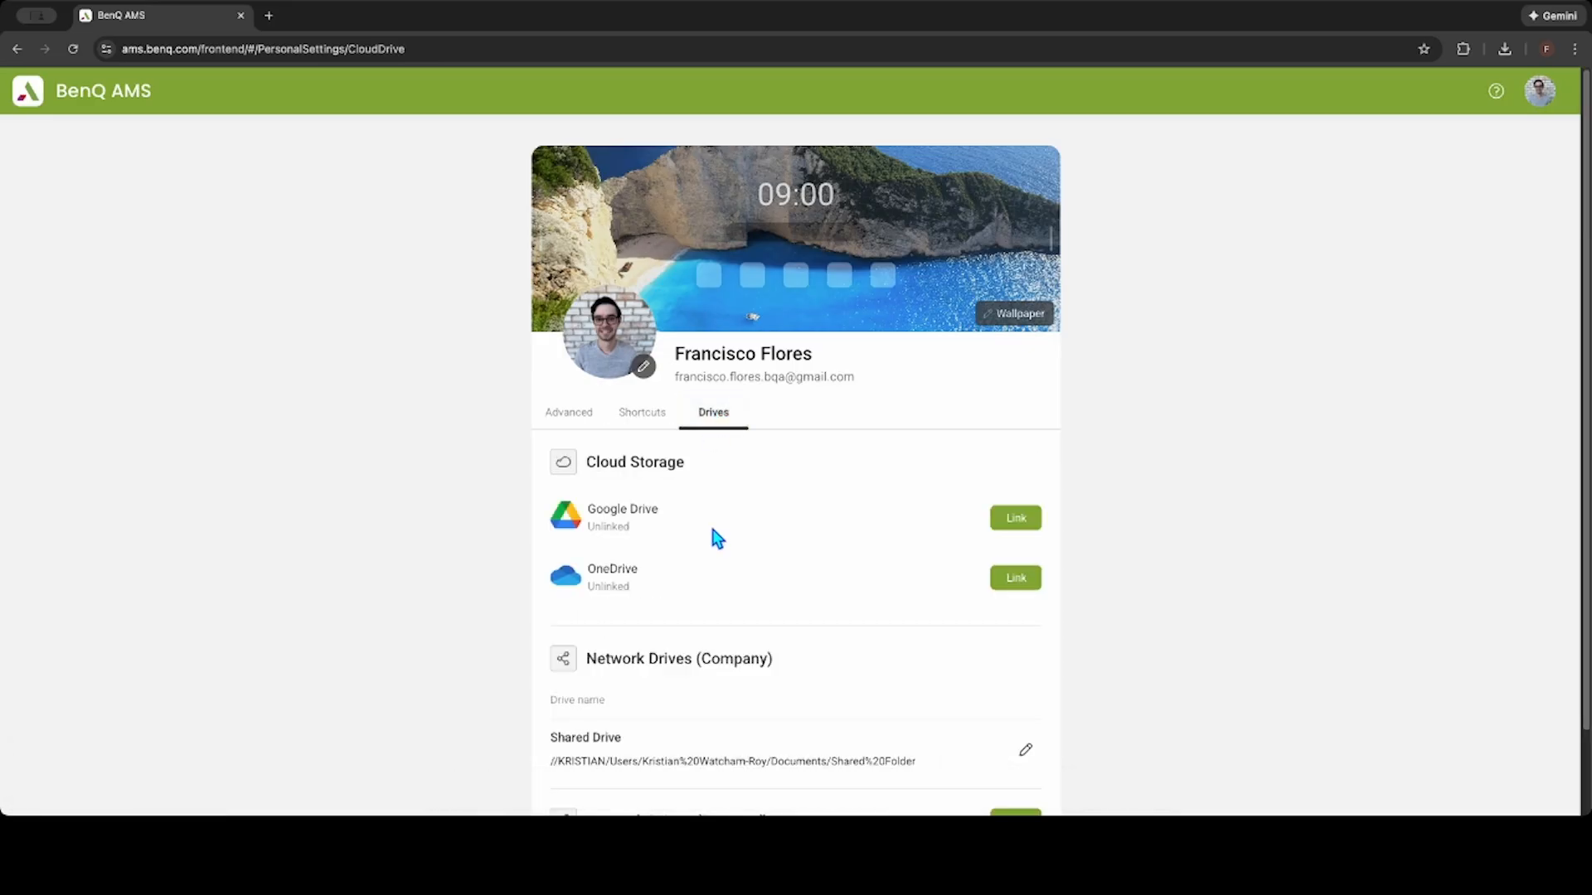
{"action": "left_click", "coordinate": [1019, 518]}
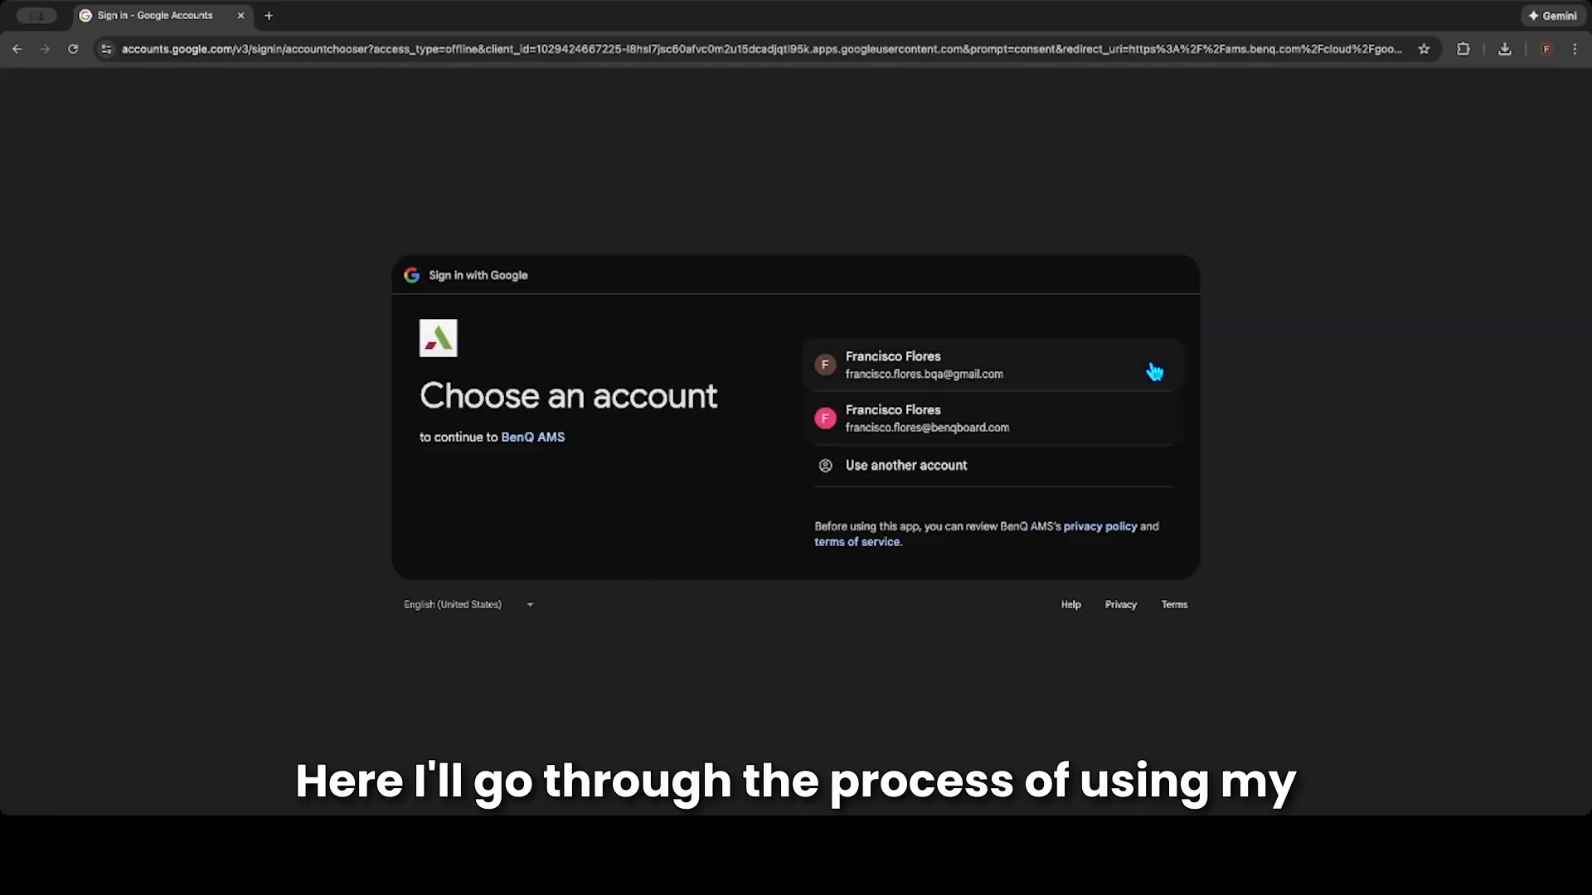
{"action": "left_click", "coordinate": [1003, 357]}
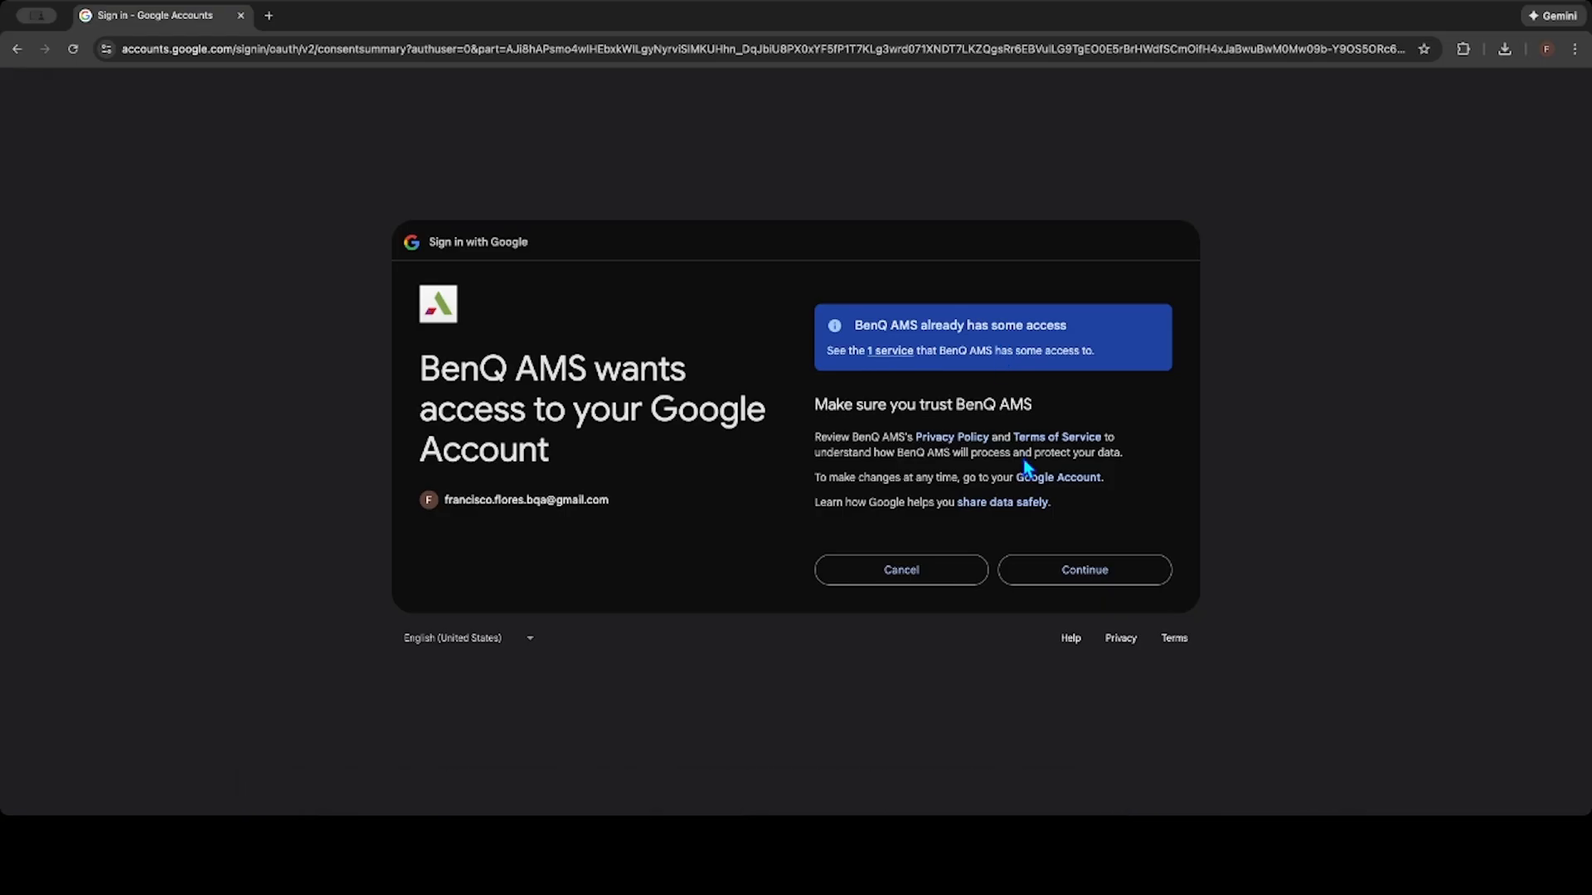
{"action": "left_click", "coordinate": [1090, 574]}
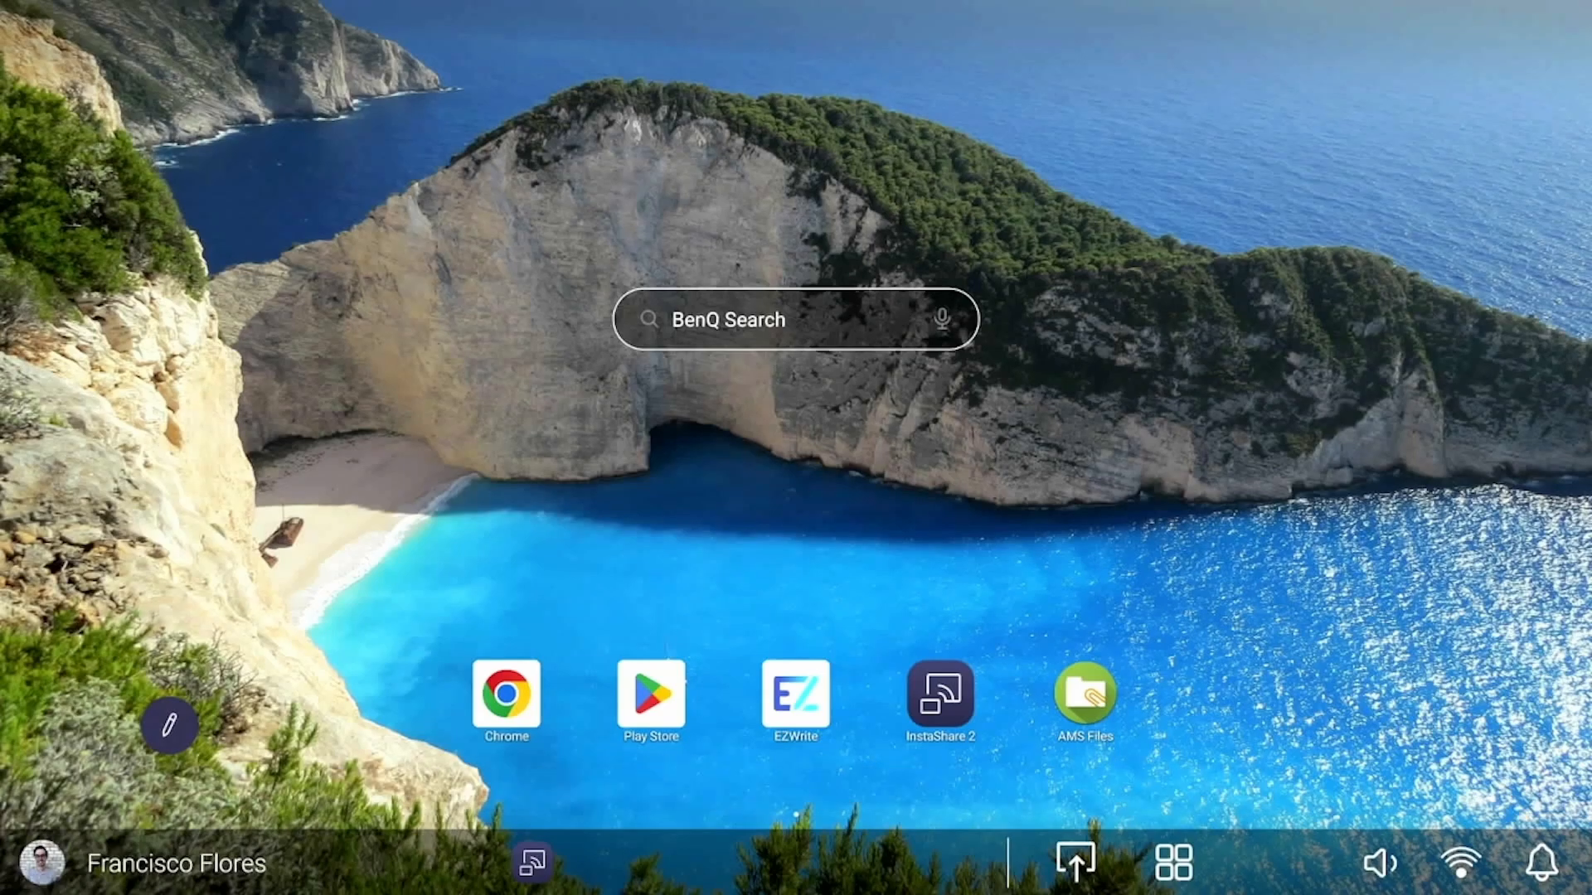
Switch to AMS Files on the BenQ board and open the Shared with me folder of the linked Google Drive.
{"action": "left_click", "coordinate": [1085, 695]}
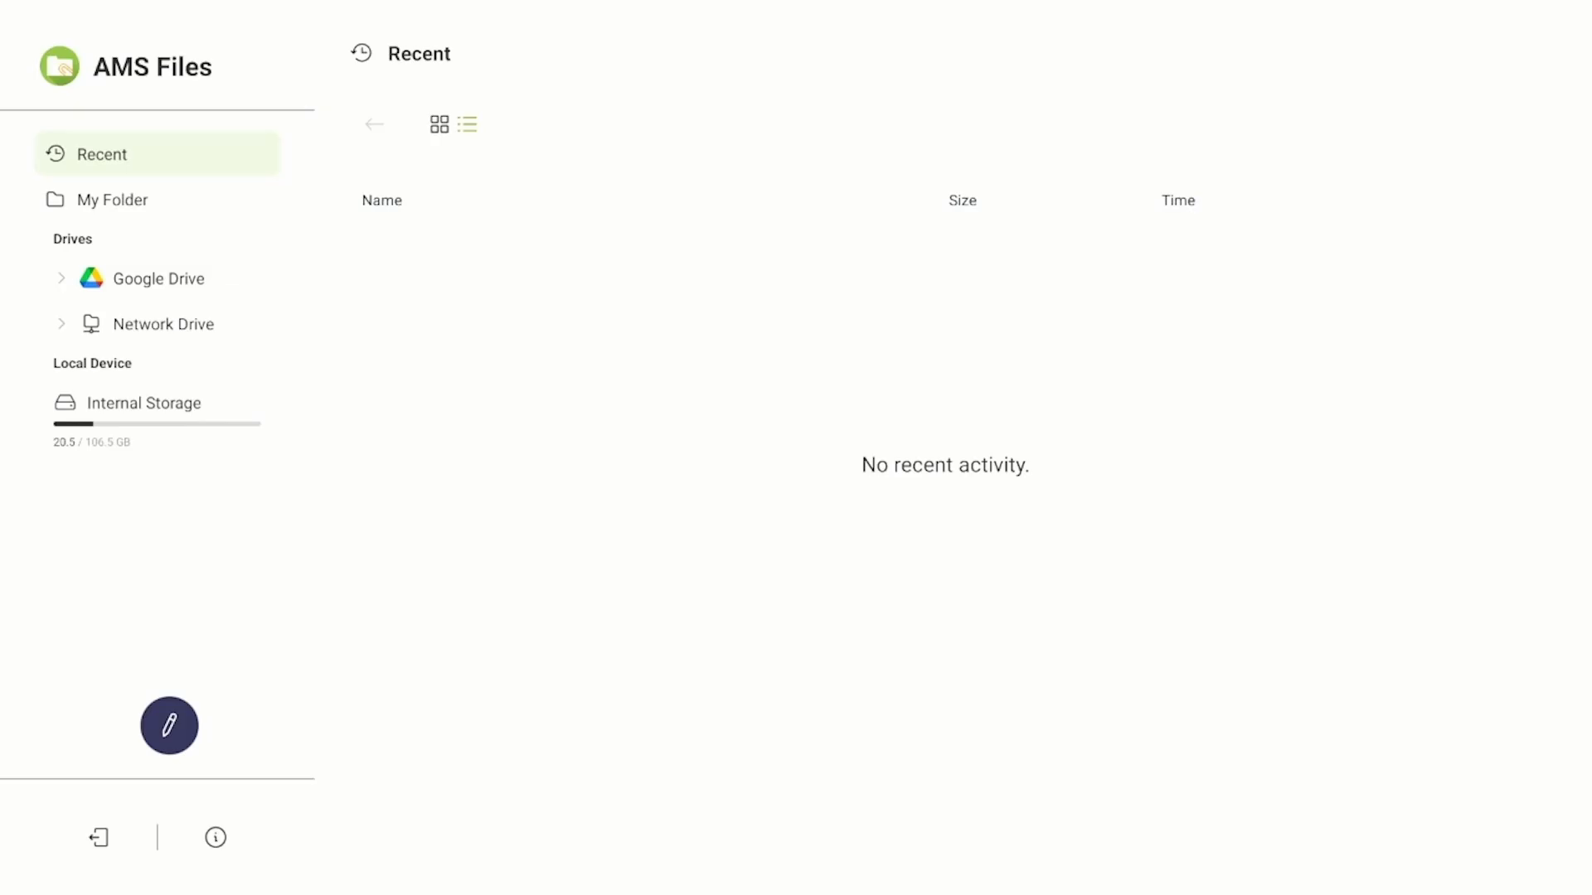
{"action": "left_click", "coordinate": [158, 279]}
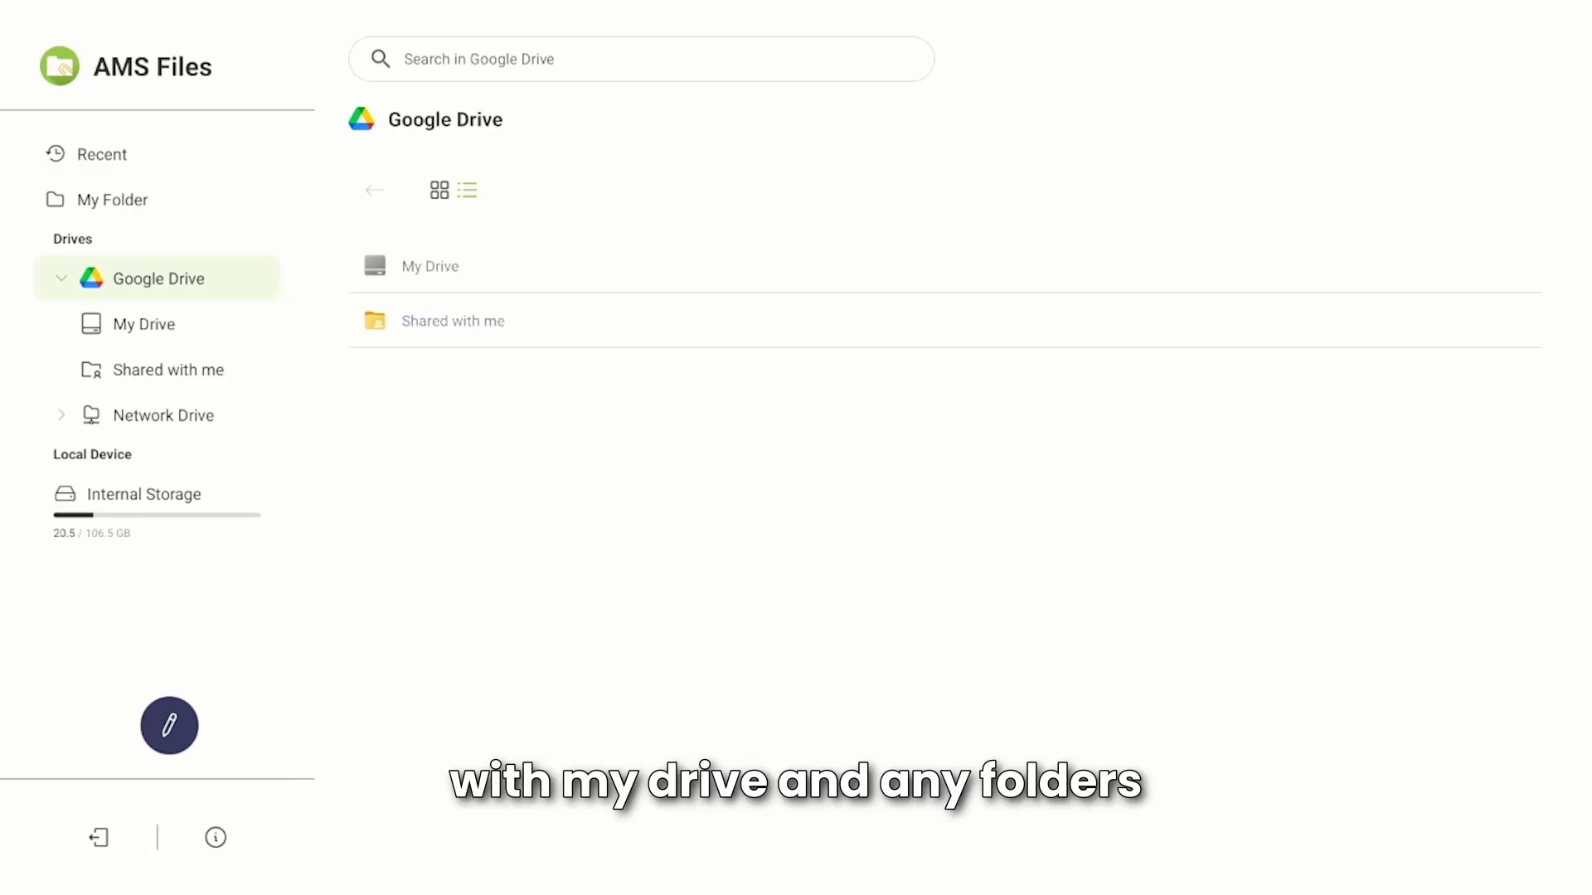
{"action": "left_click", "coordinate": [452, 321]}
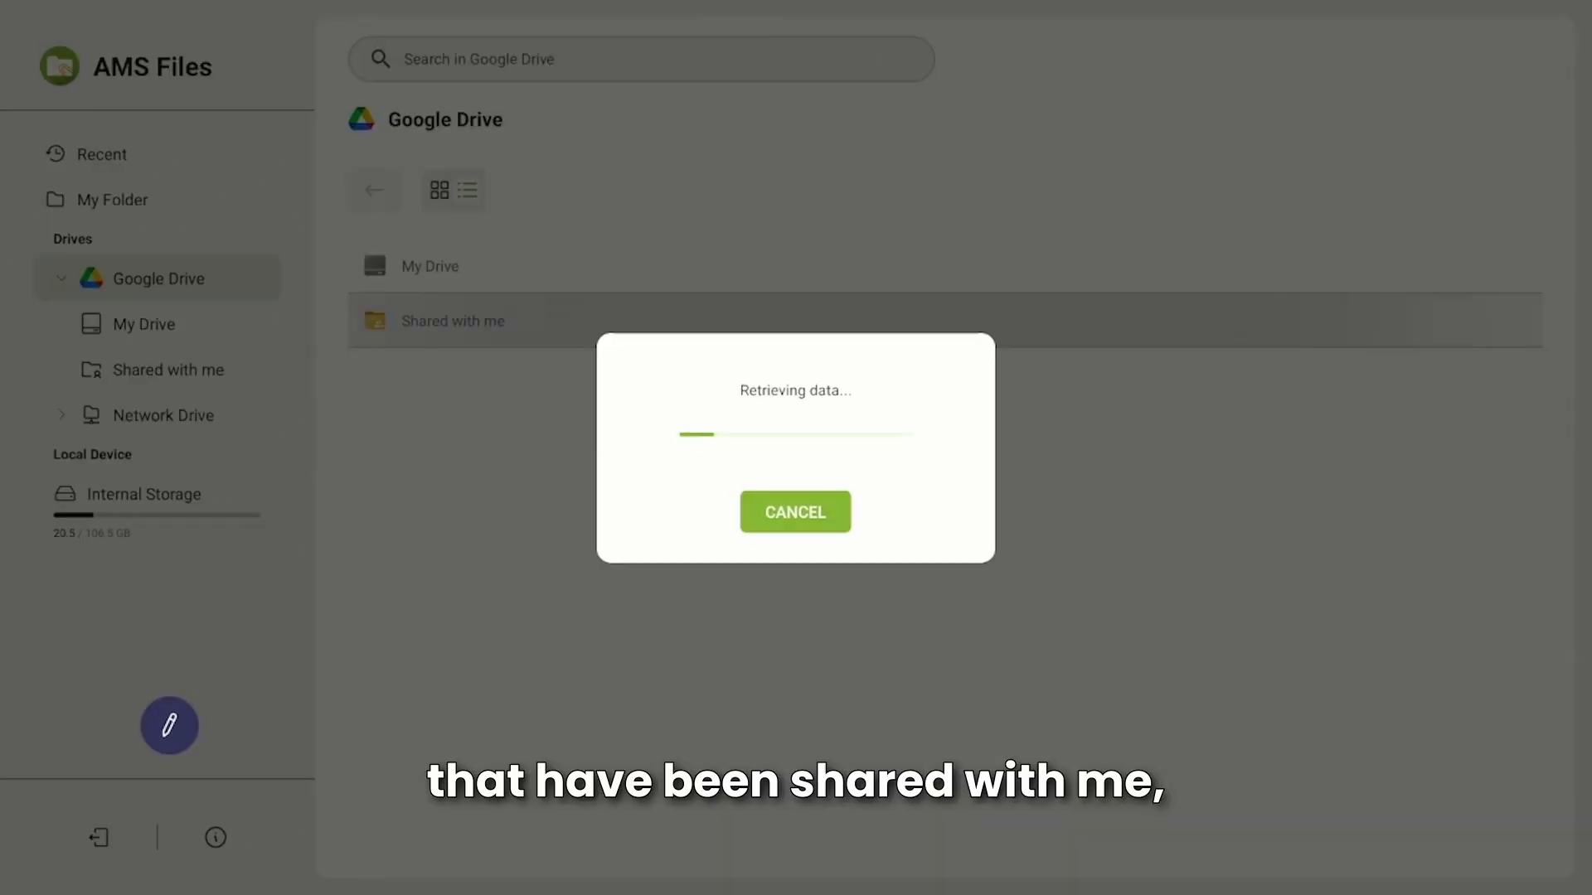